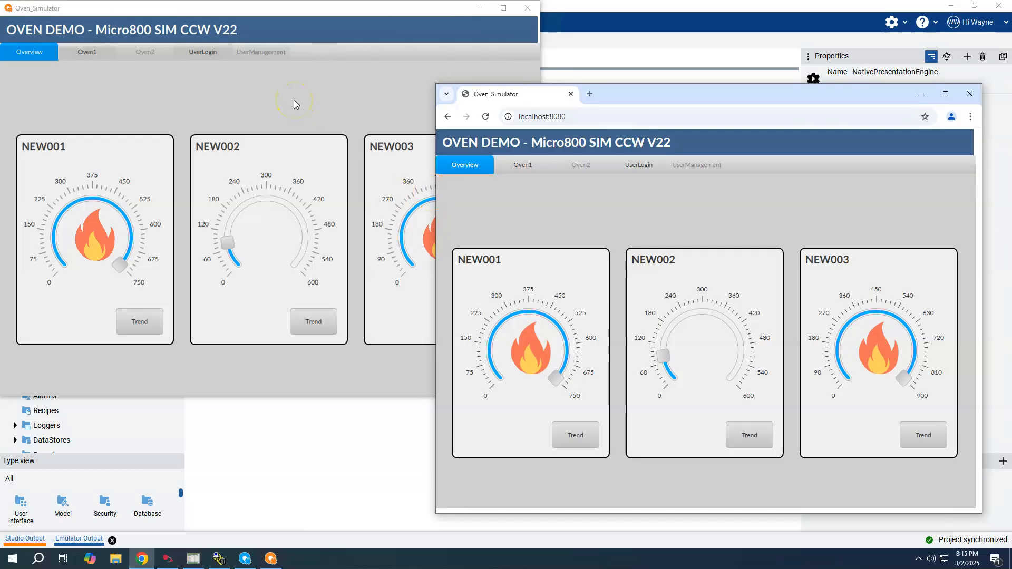
- Reposition the emulator and Chrome windows, then close the Chrome localhost:8080 view of the project
left_click(243, 29)
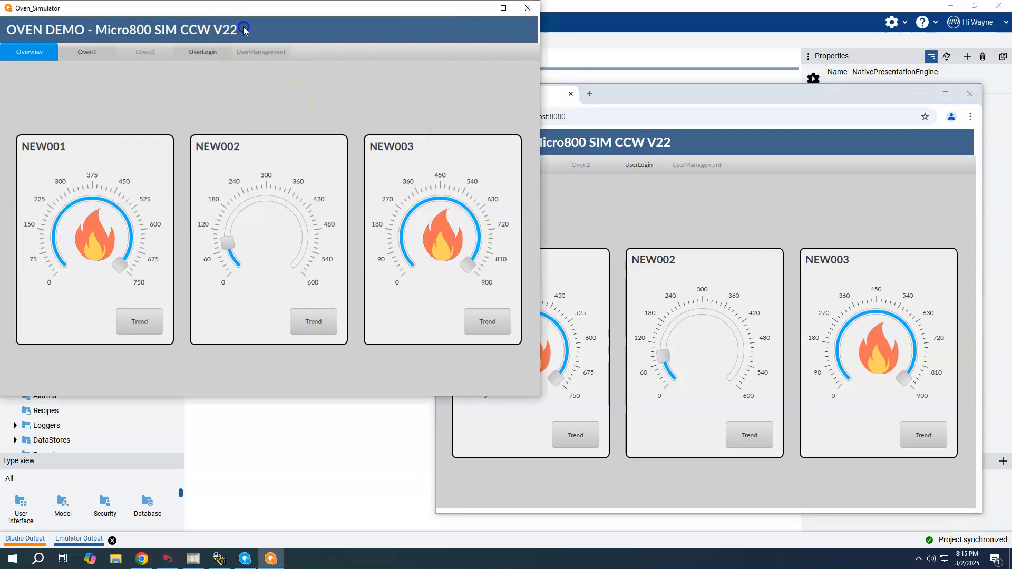
mouse_move(244, 8)
left_mouse_down()
mouse_move(272, 68)
mouse_move(267, 60)
left_mouse_up()
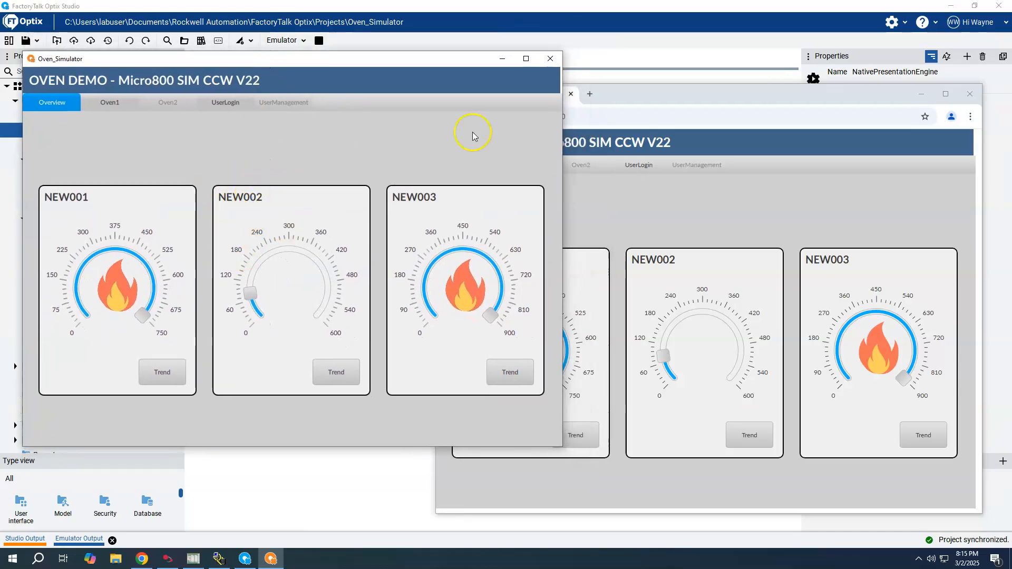
left_click(637, 95)
left_click_drag(669, 95, 664, 93)
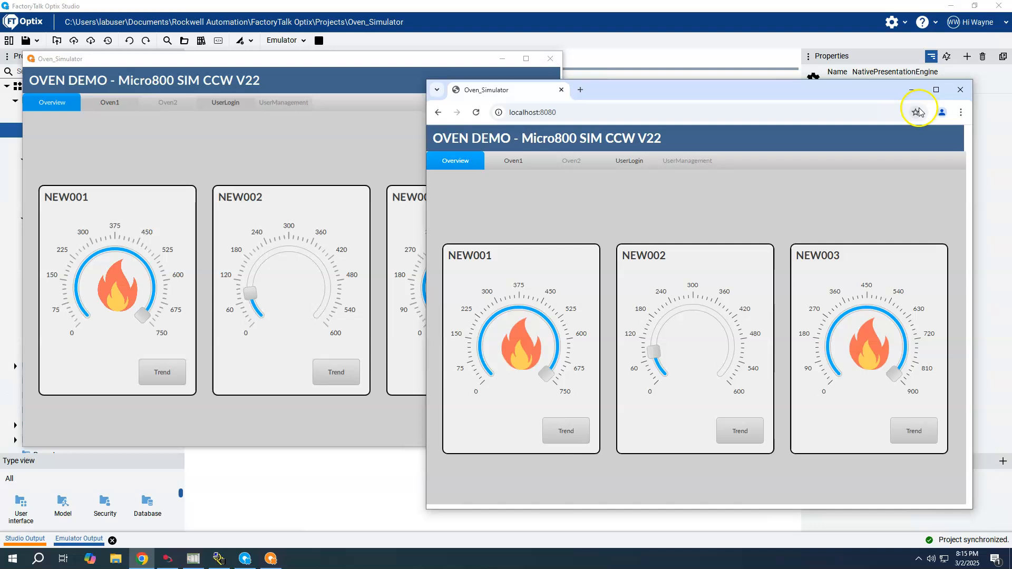
left_click(959, 90)
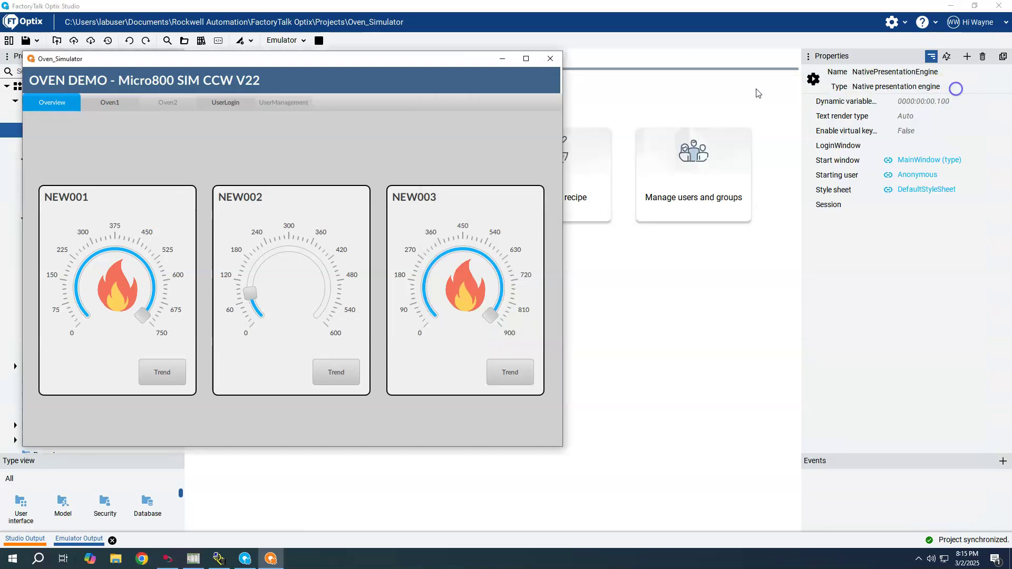
- Close the emulator and review the native presentation engine's settings, including the Anonymous starting user
left_click(551, 58)
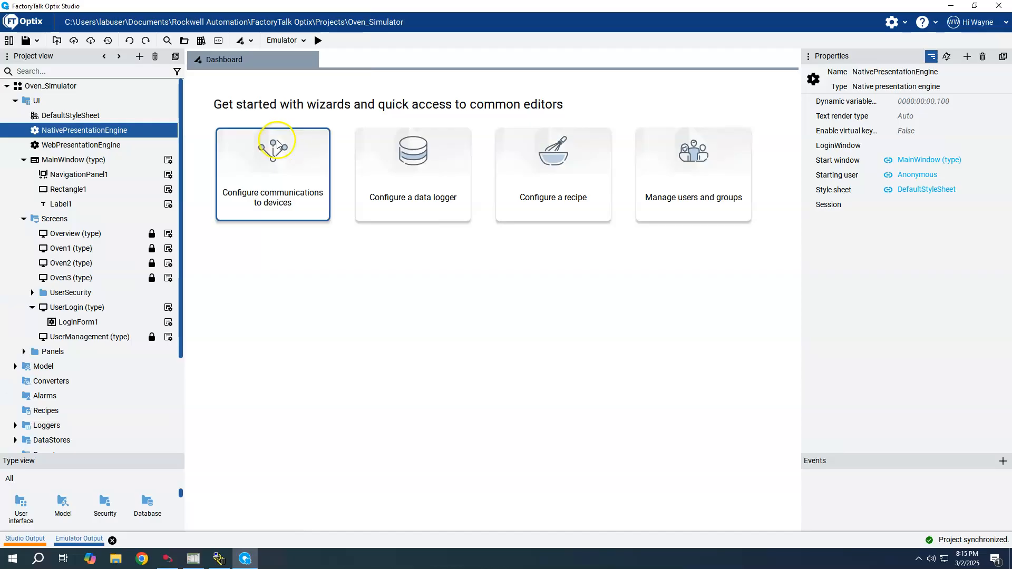
mouse_move(85, 129)
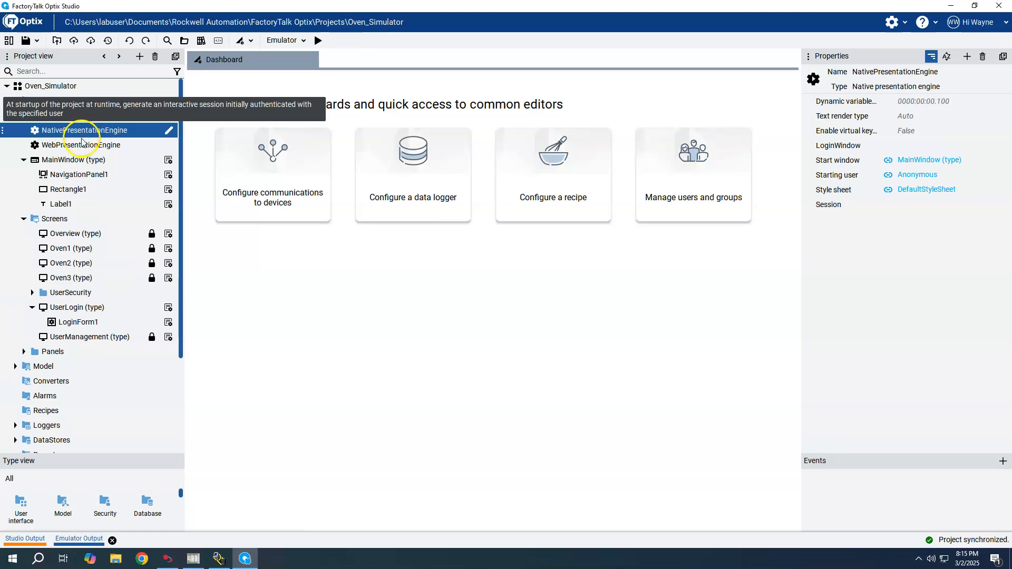
key("Down")
left_click(84, 132)
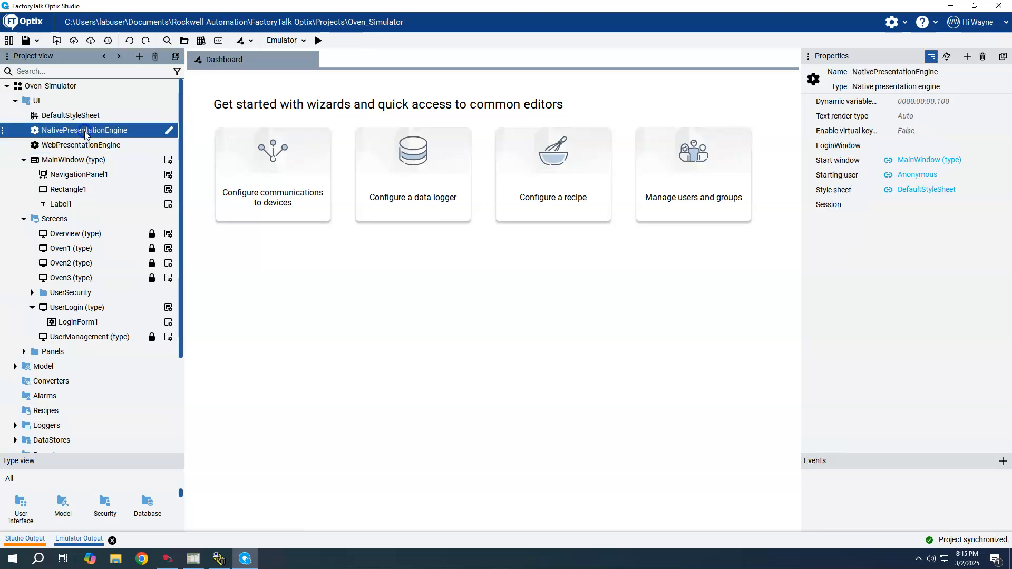
left_click(909, 119)
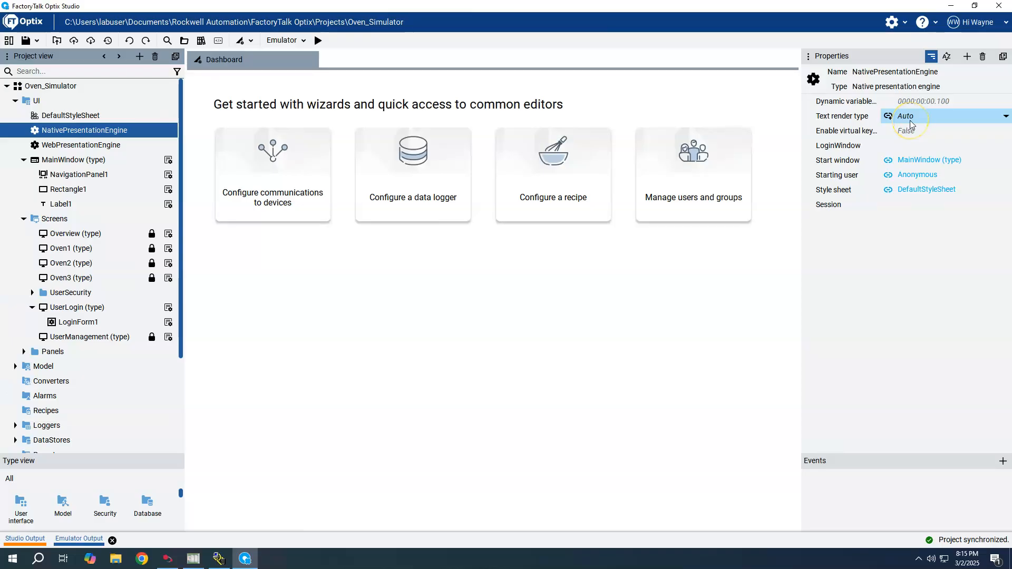
left_click(855, 179)
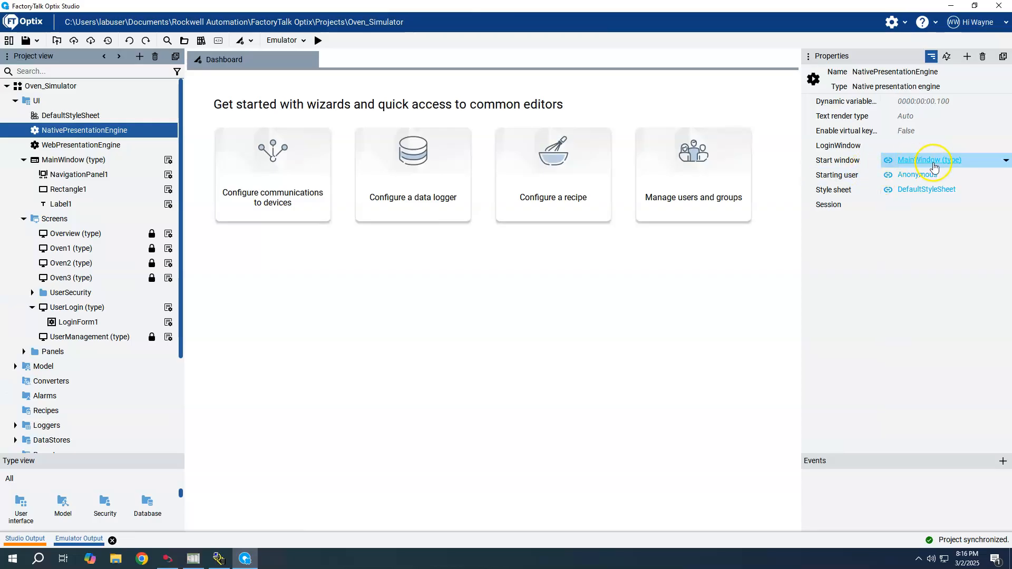
mouse_move(73, 160)
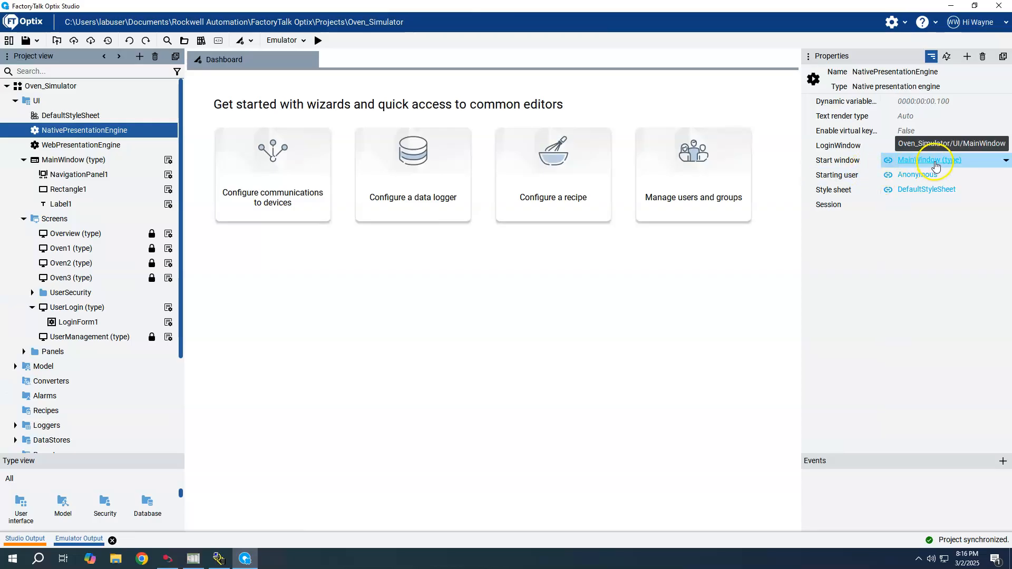
- Open the MainWindow type in the editor, showing its 1024 by 720 oven demo design
left_click(75, 165)
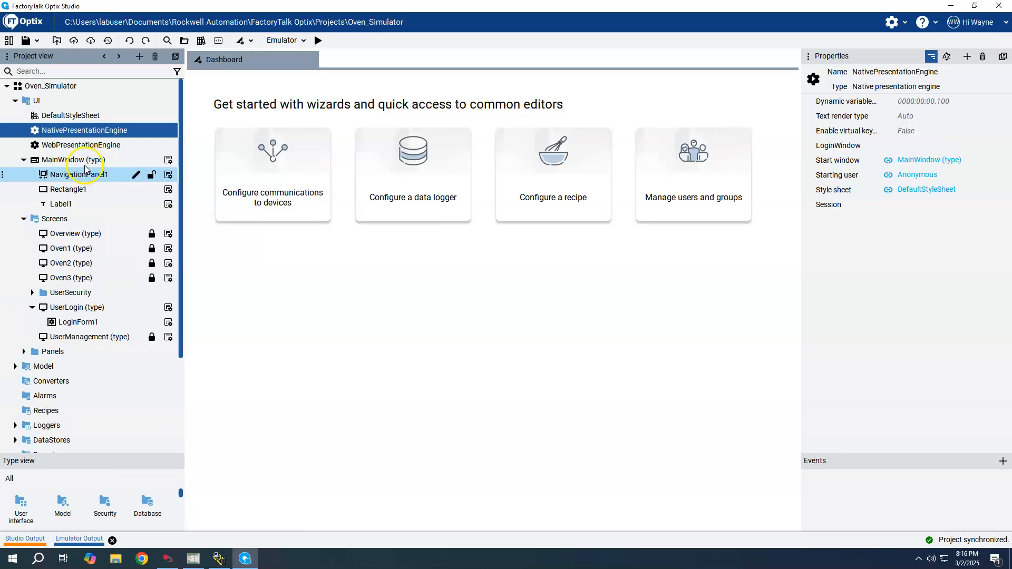
left_click(70, 161)
double_click(70, 162)
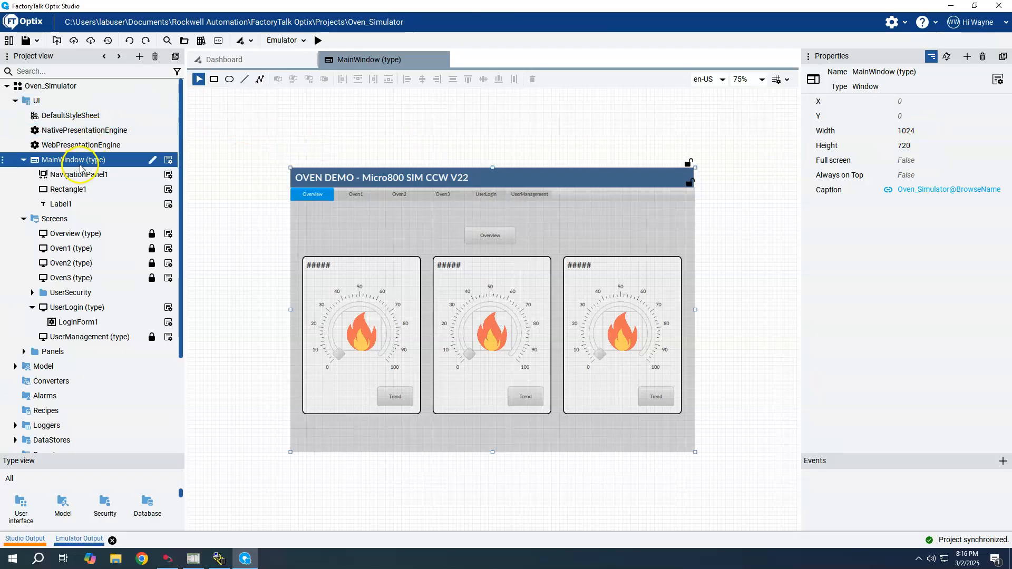
- Add a new Window container, Window1, under the project's UI node
left_click(35, 102)
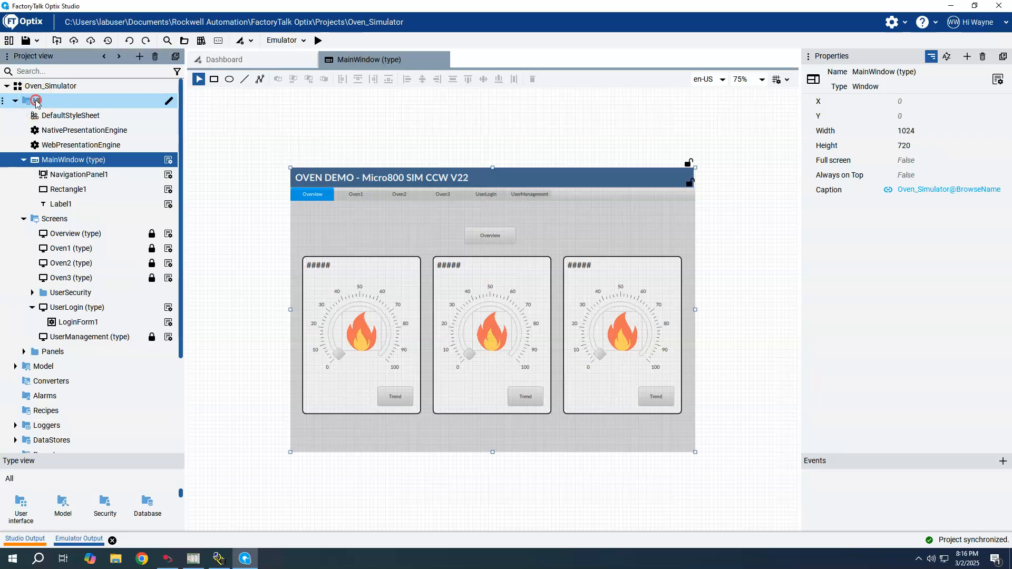
right_click(35, 102)
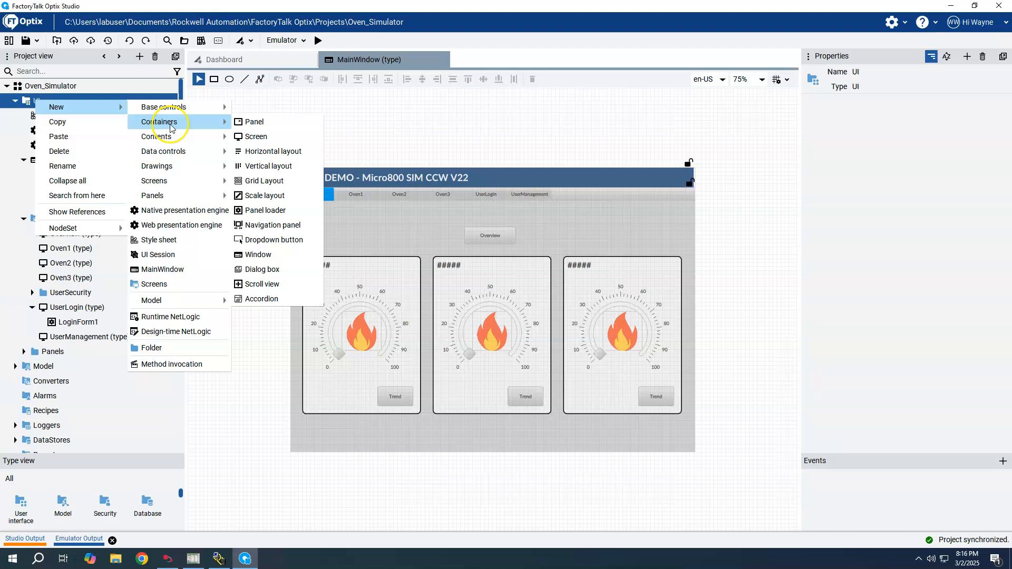
mouse_move(159, 123)
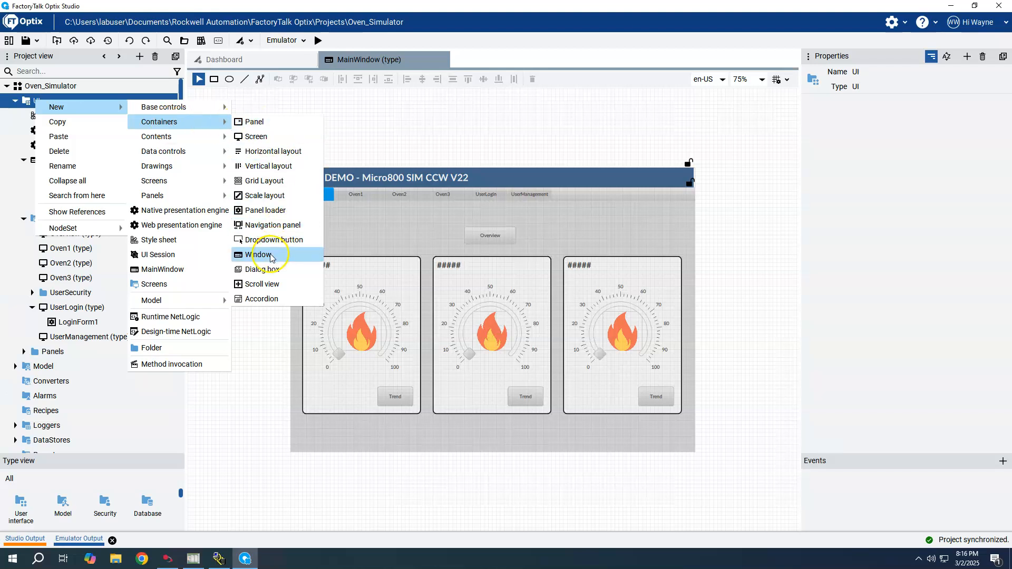
left_click(270, 258)
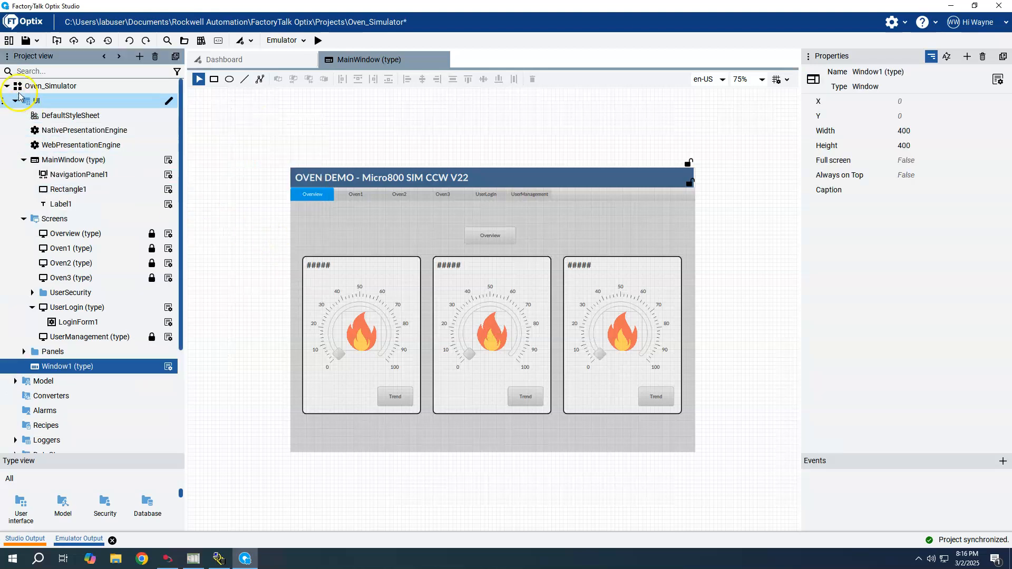
right_click(43, 102)
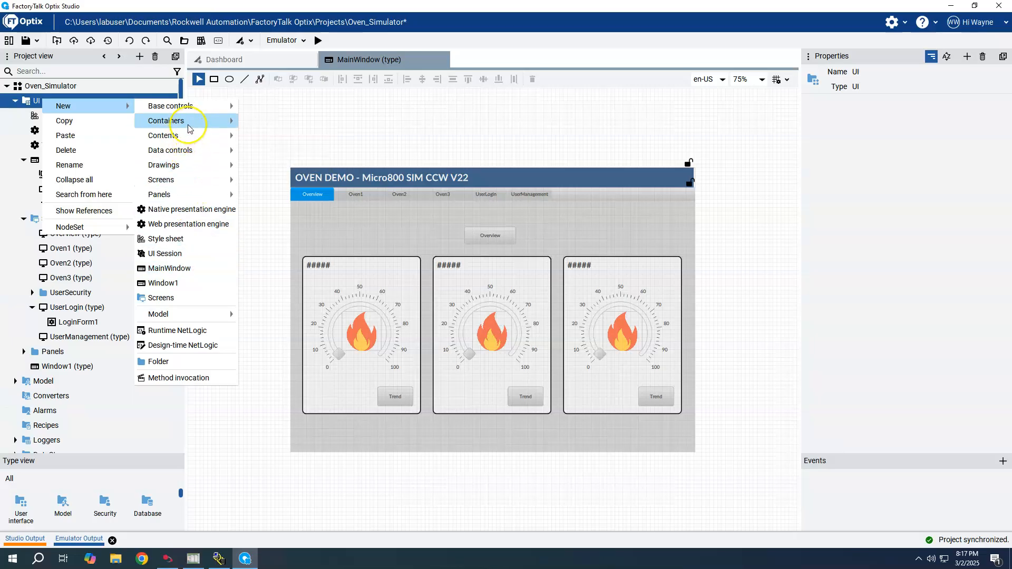
mouse_move(167, 120)
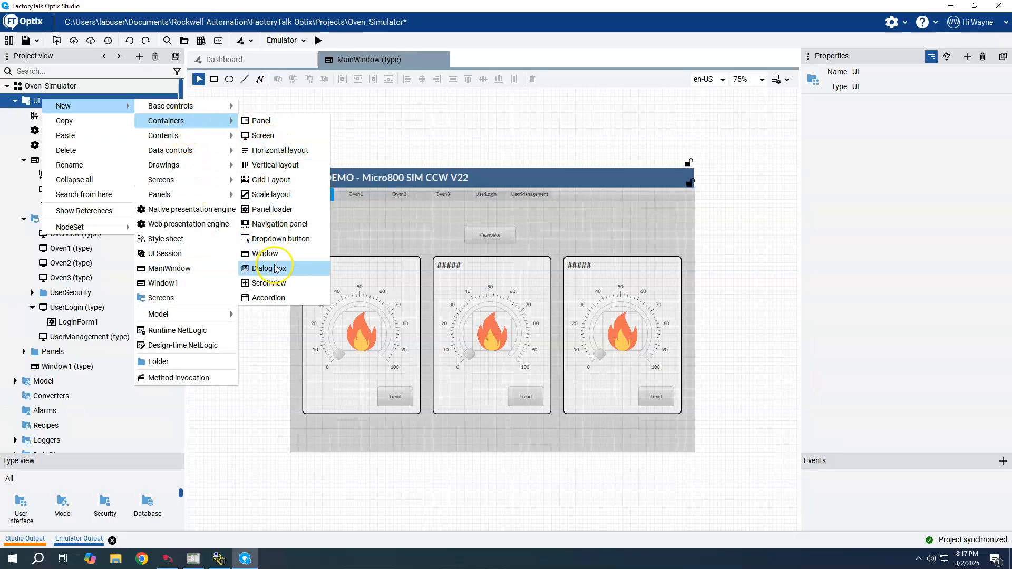
- Rename Window1 to WebWindow and move it up beside MainWindow above the Screens folder
left_click(265, 253)
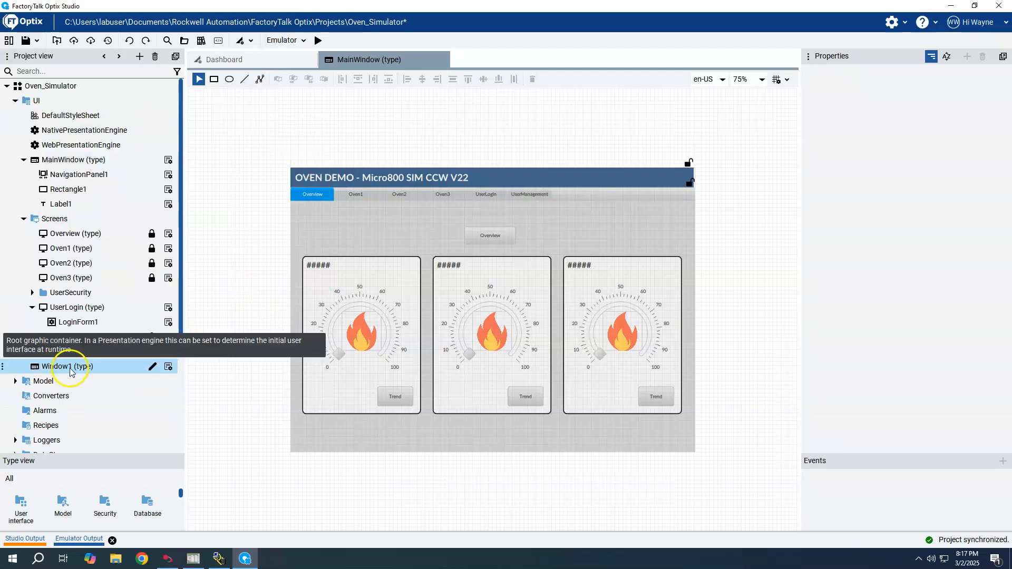
left_click(149, 367)
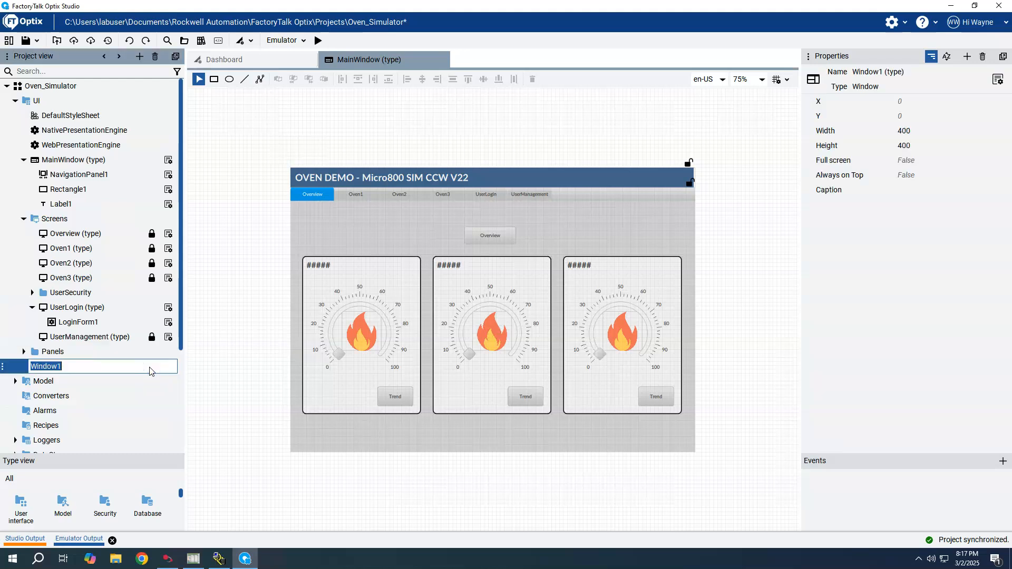
type("Web")
type("W")
key("Return")
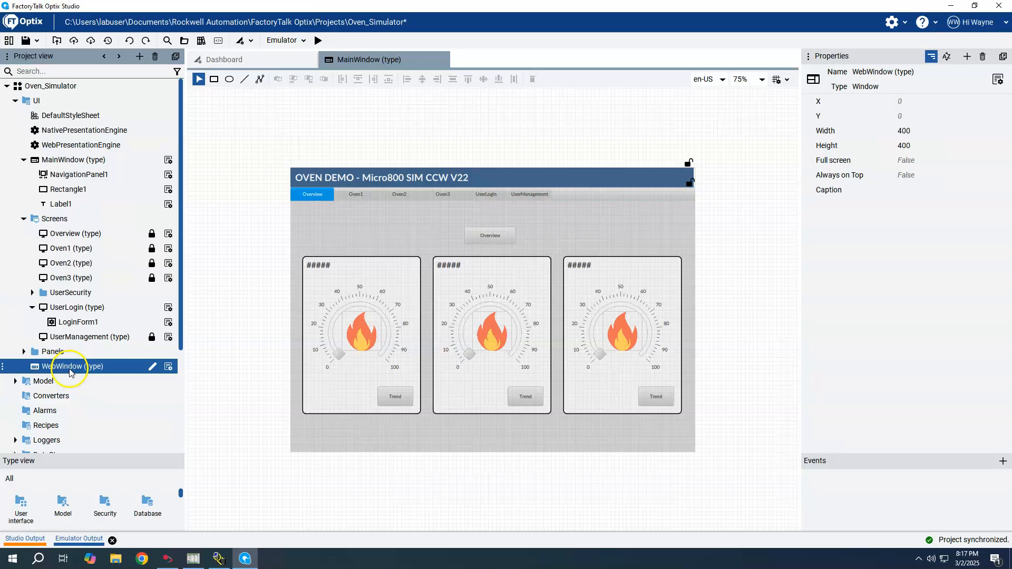
left_click_drag(70, 372, 71, 215)
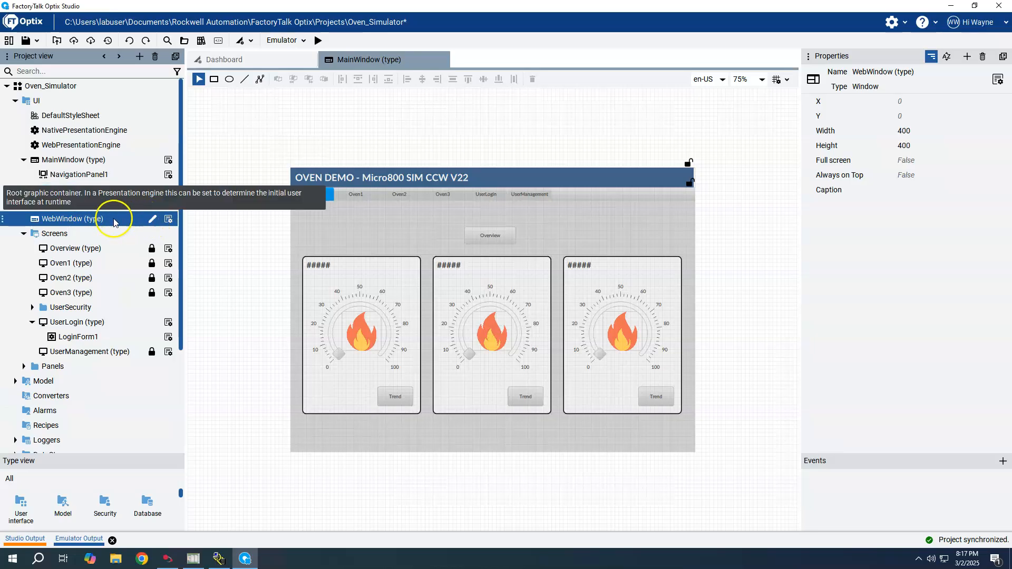
- Open WebWindow for editing and compare its size settings with MainWindow's
double_click(66, 221)
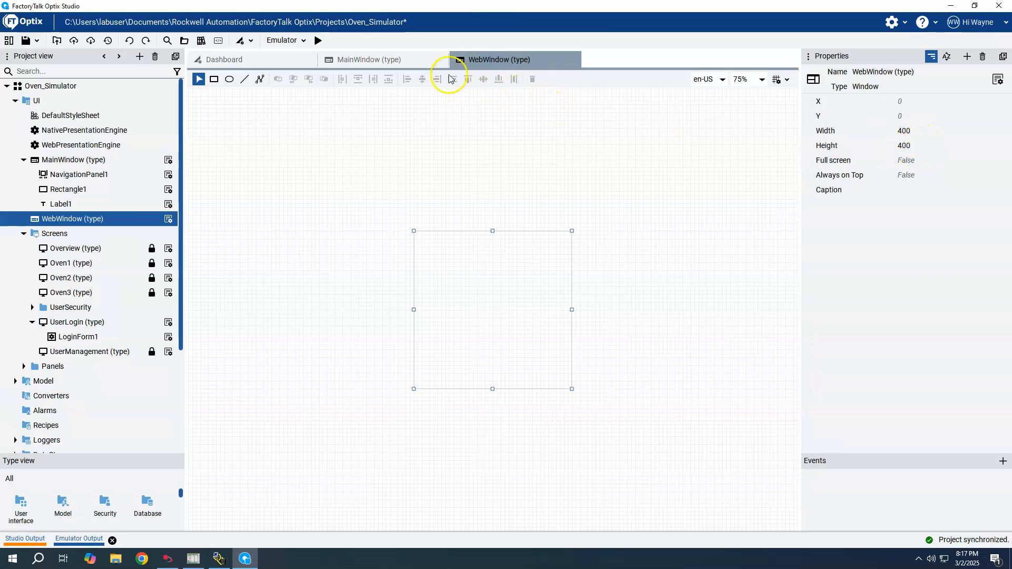
left_click(388, 62)
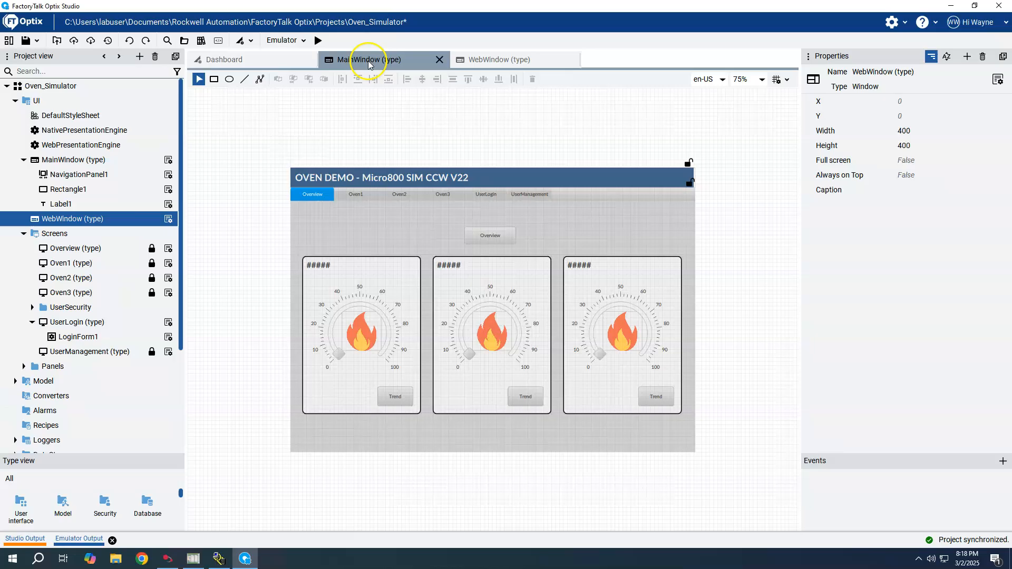
left_click(45, 161)
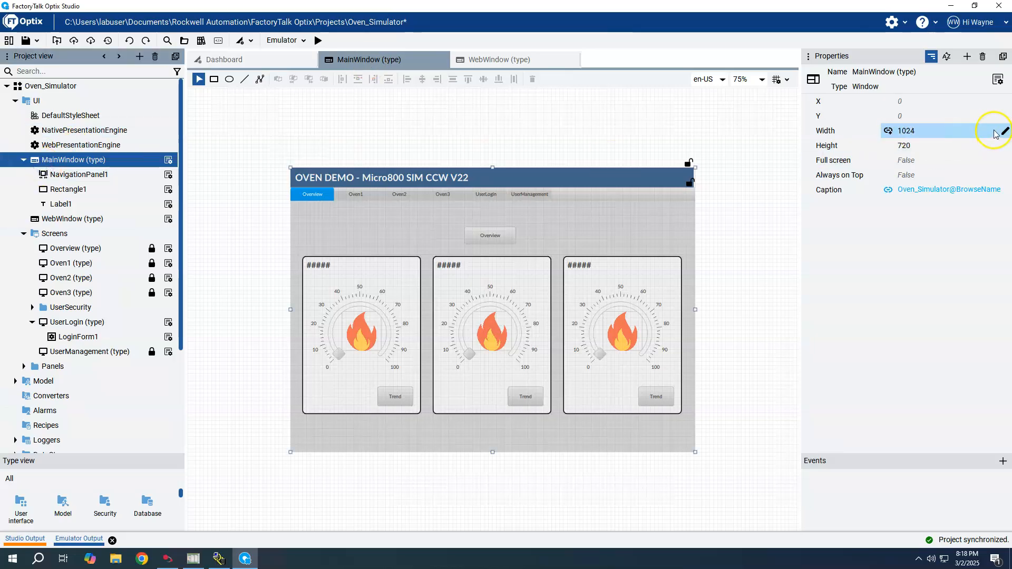
left_click(498, 60)
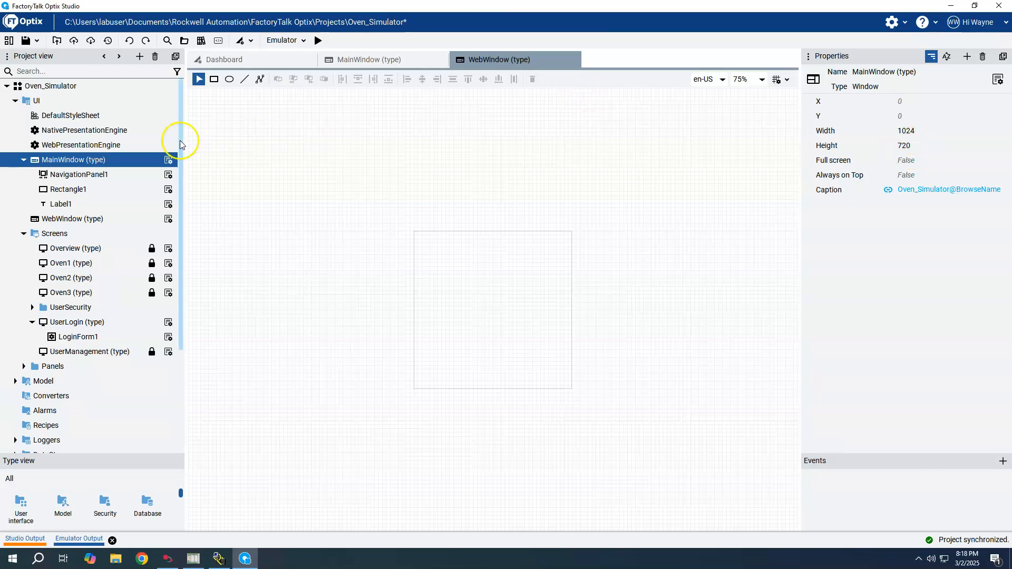
left_click(63, 219)
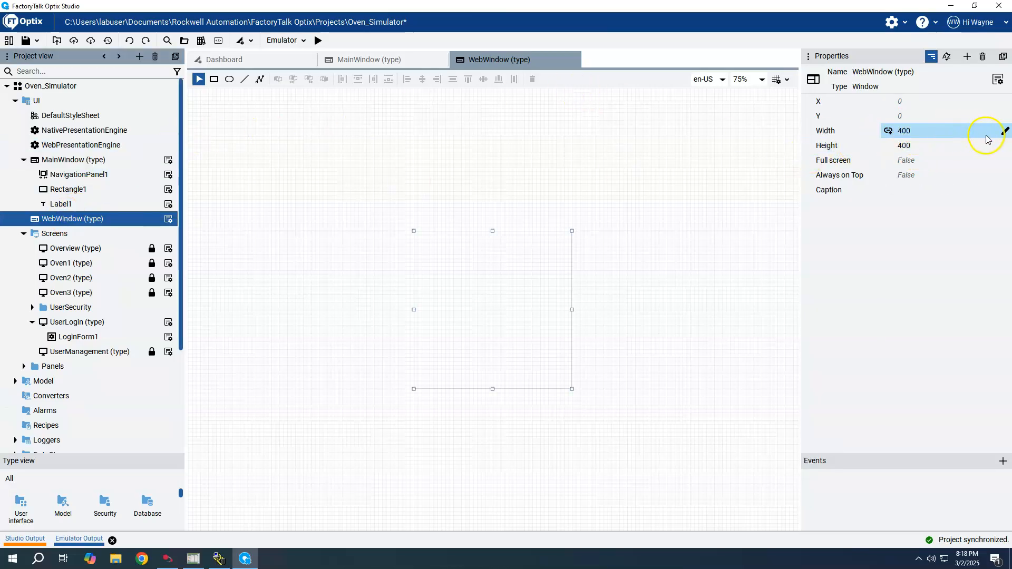
- Set WebWindow's width to 1024 and height to 720 to match MainWindow
left_click(1004, 132)
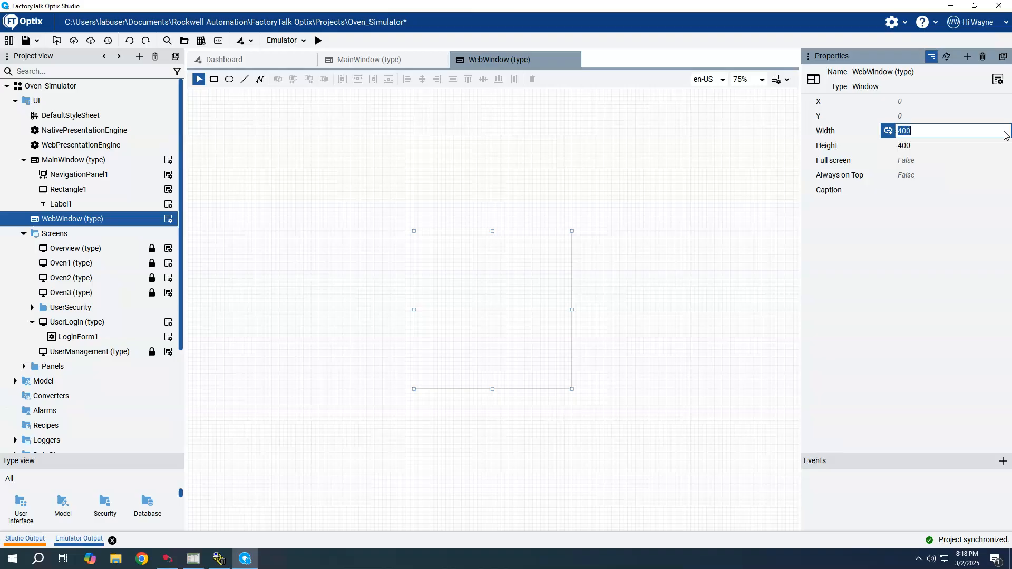
type("1024")
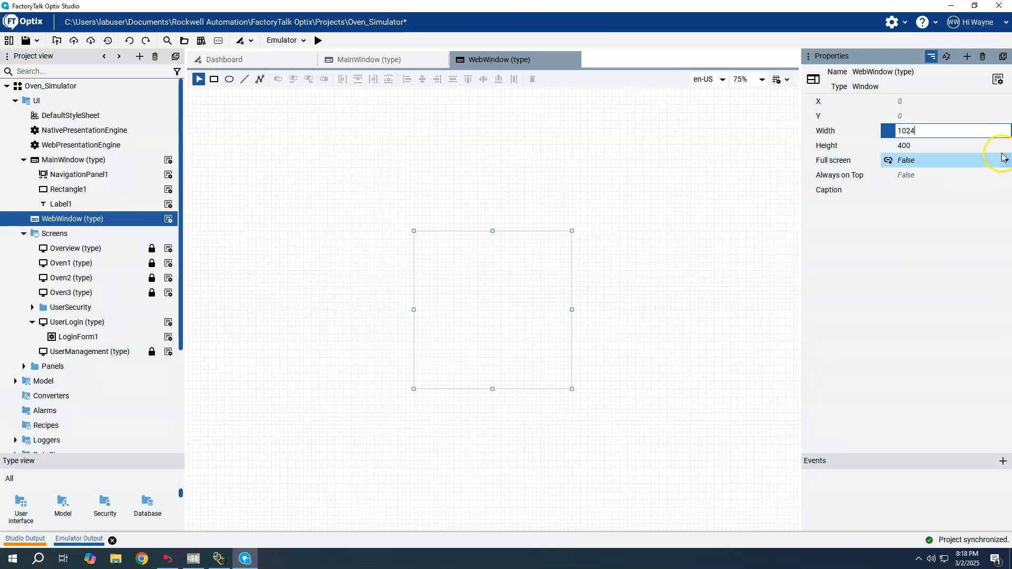
left_click(1001, 147)
type("7")
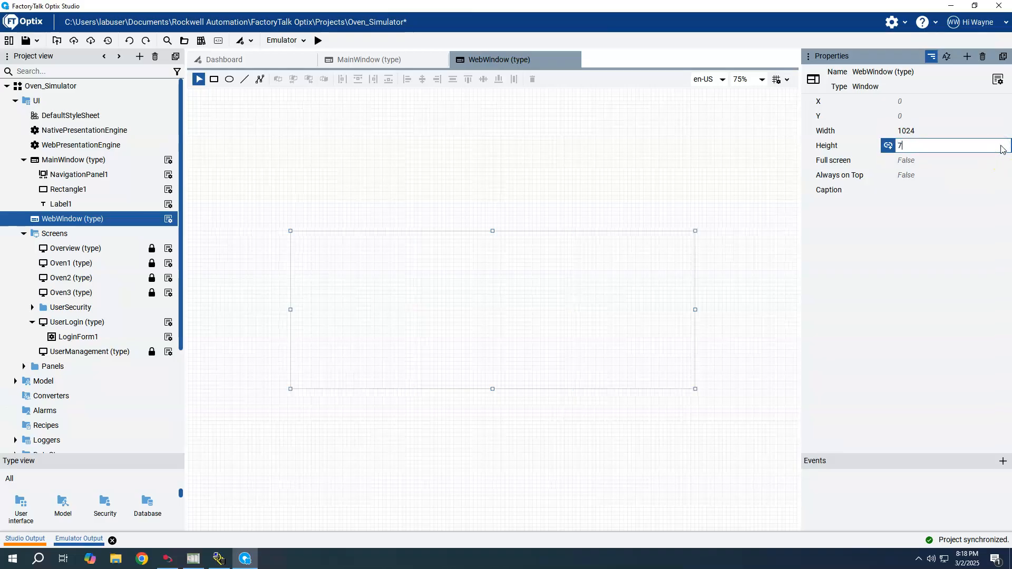
type("20")
key("Return")
left_click(526, 212)
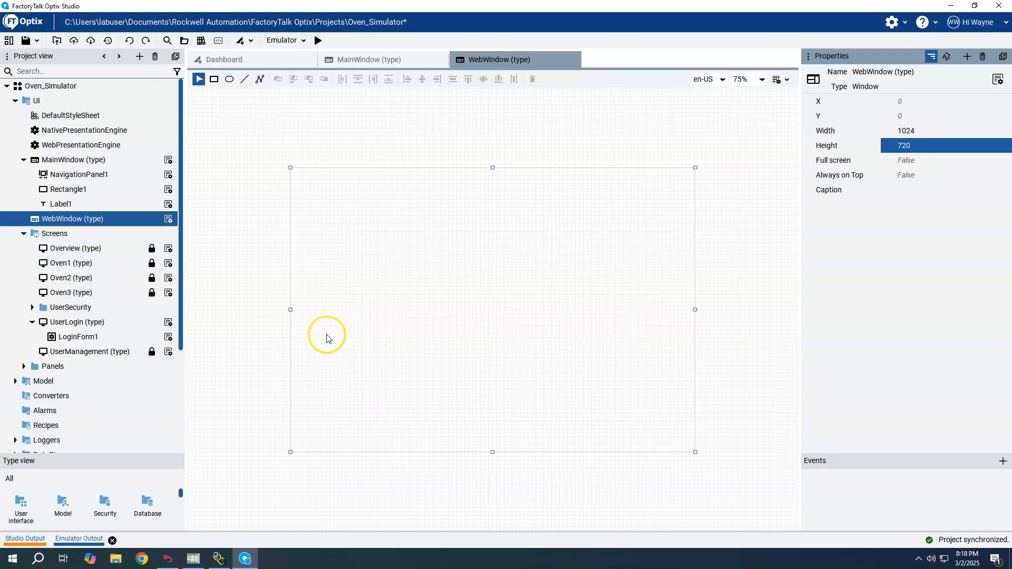
mouse_move(72, 160)
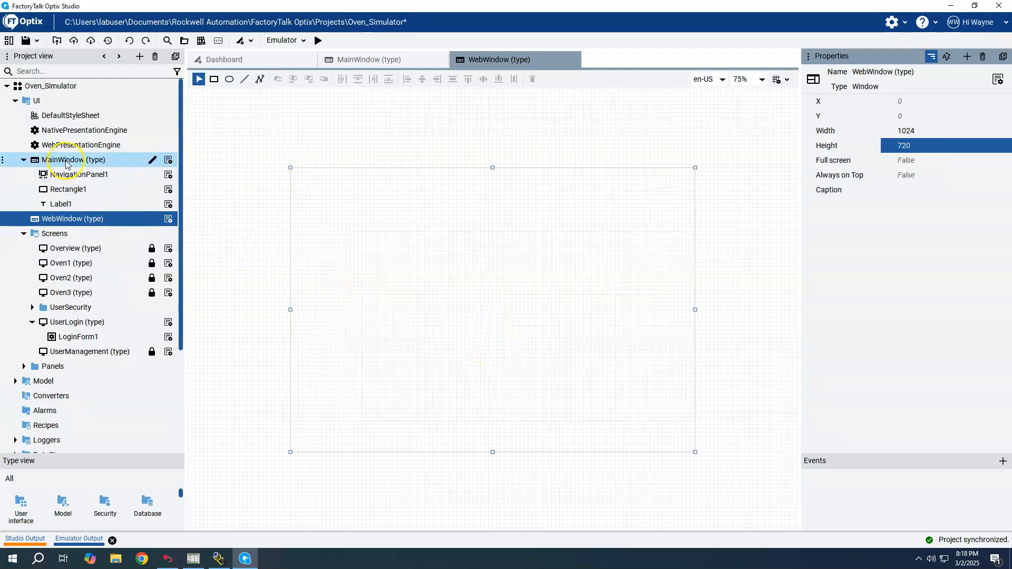
- Copy MainWindow's NavigationPanel1, header rectangle and title label together
left_click(356, 61)
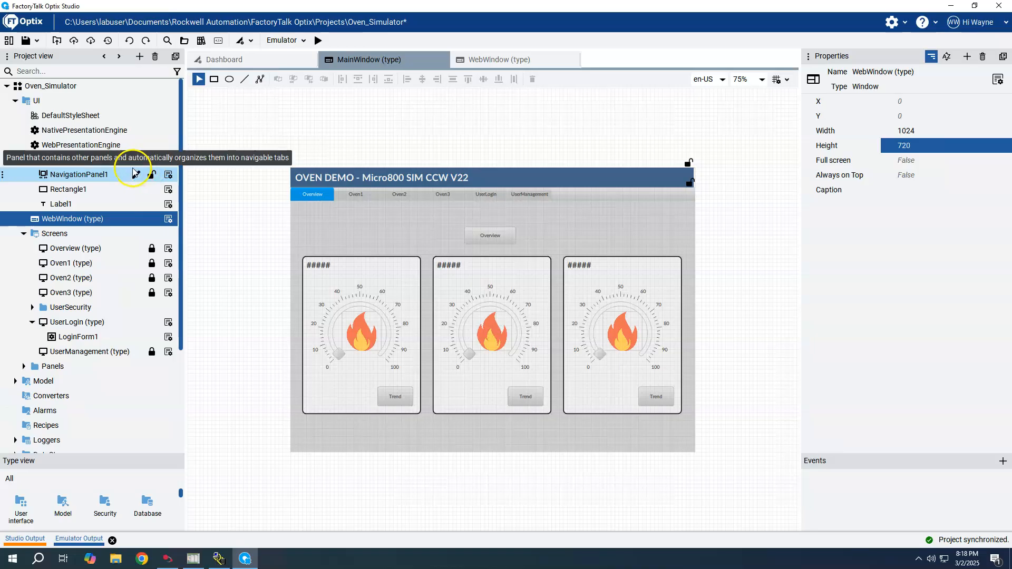
left_click(66, 175)
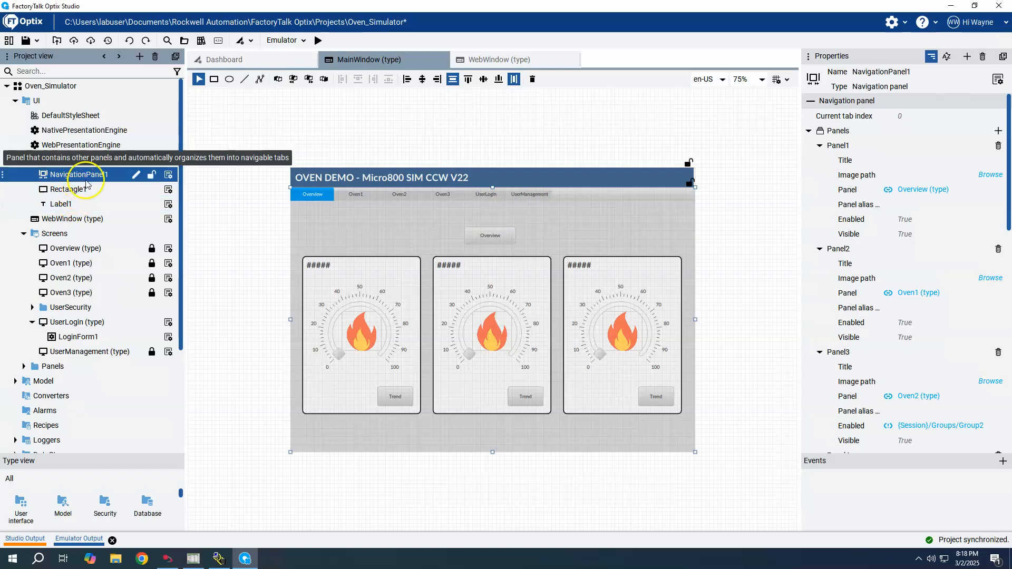
left_click(69, 204, "shift")
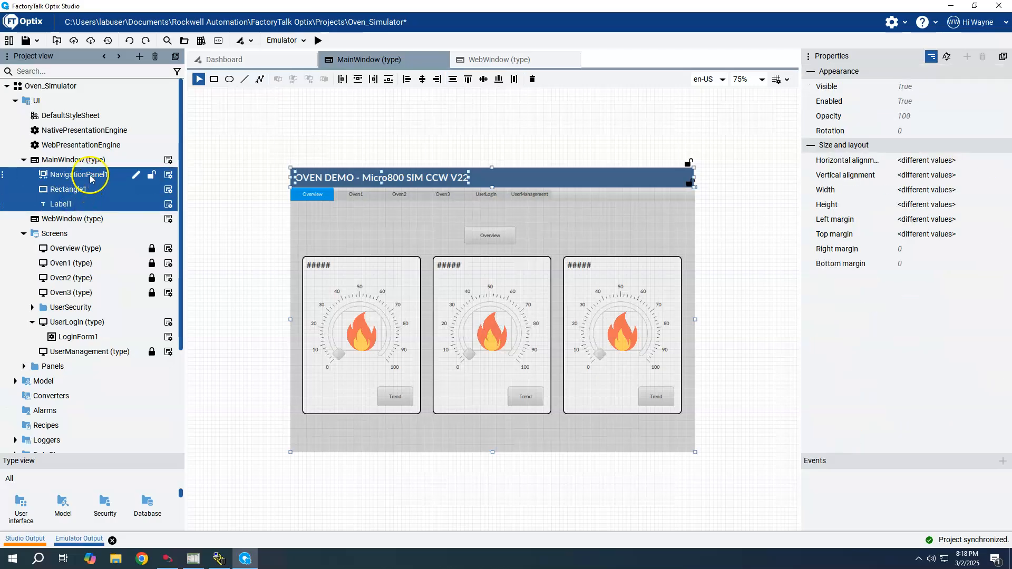
right_click(90, 178)
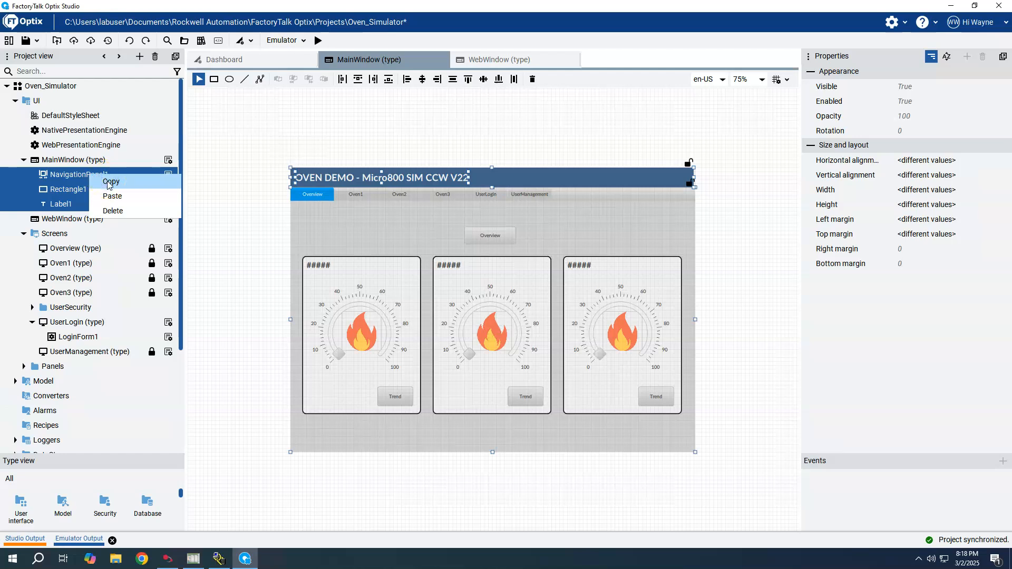
left_click(109, 183)
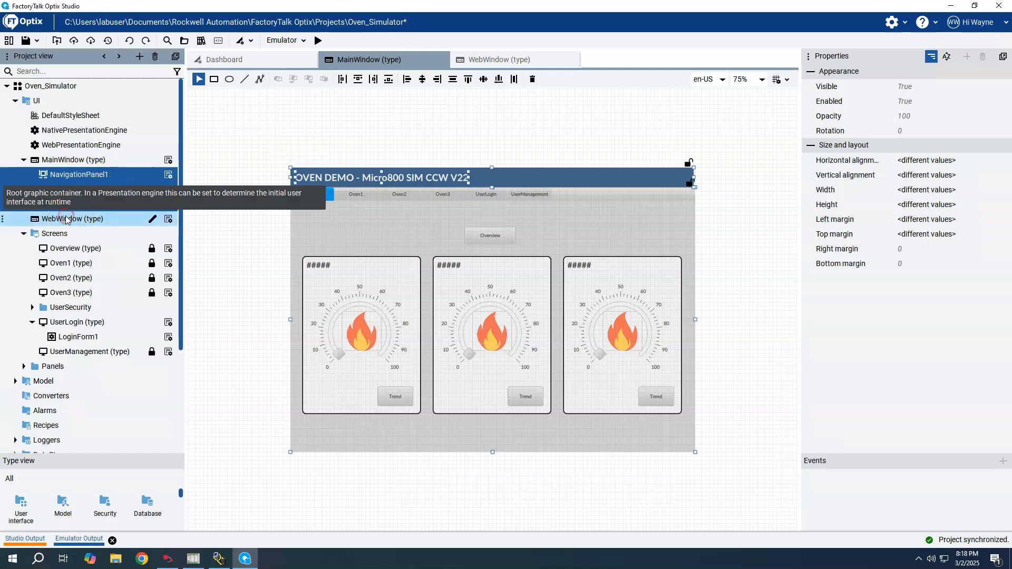
- Paste the copied panel, rectangle and label into WebWindow
right_click(67, 221)
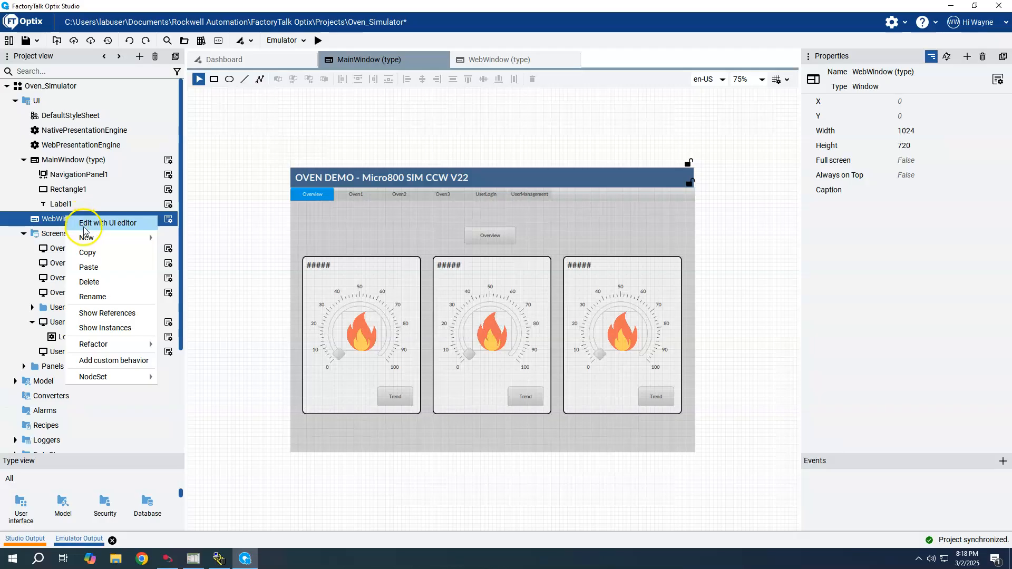
left_click(92, 268)
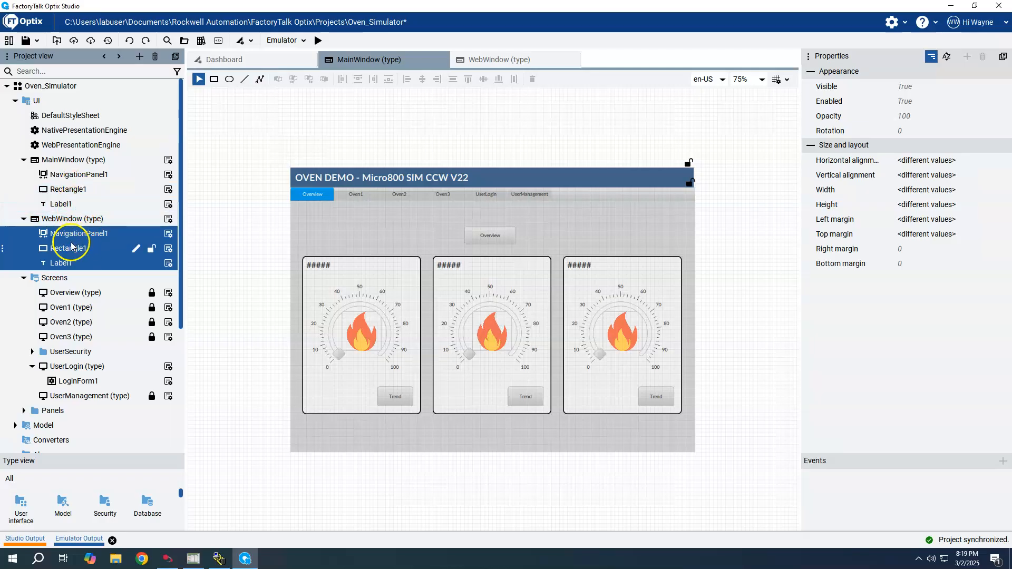
- Delete the Oven1, Oven2, Oven3, UserLogin and UserManagement tabs so only Overview remains
left_click(498, 60)
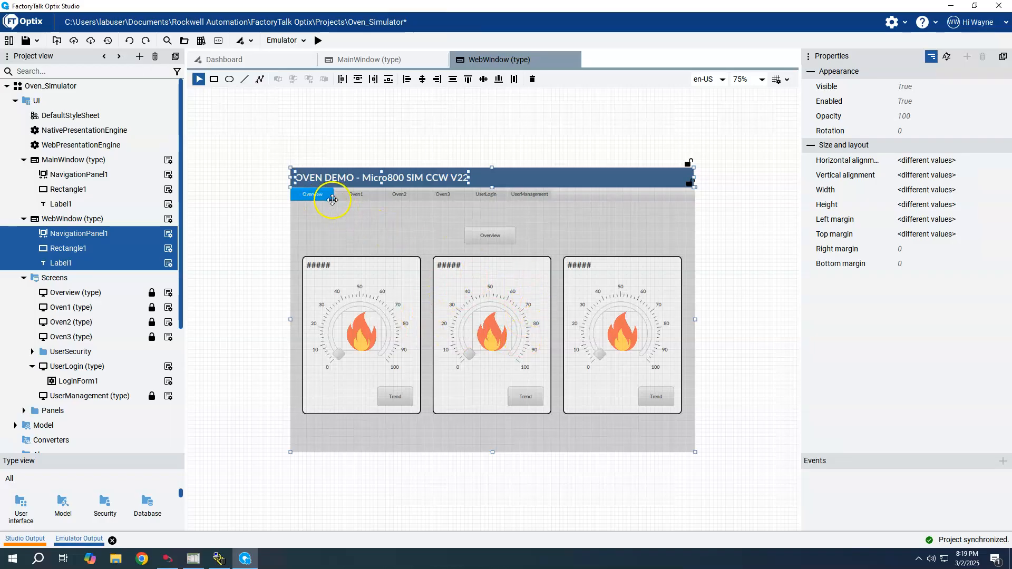
left_click(77, 236)
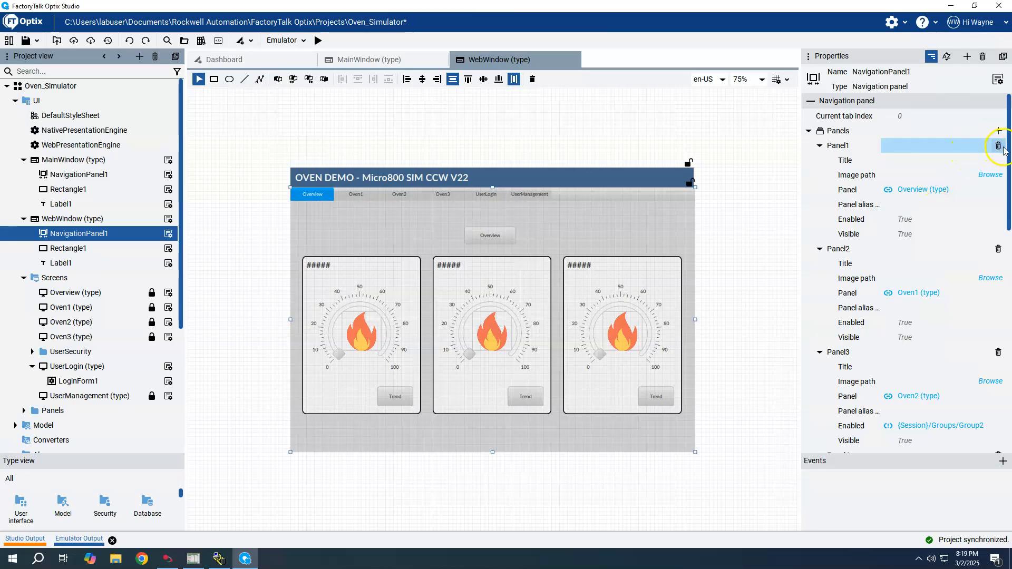
left_click(998, 249)
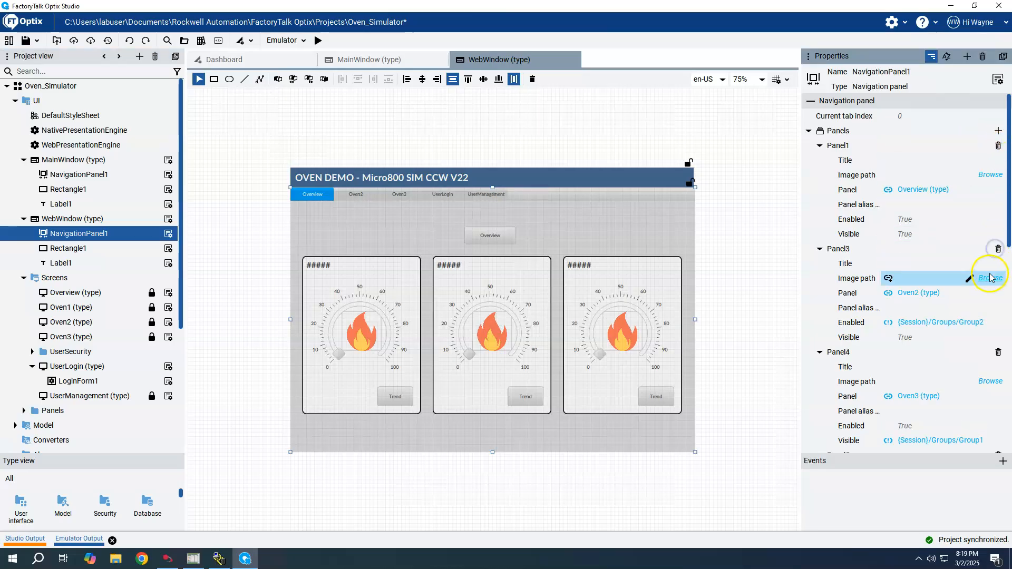
left_click(998, 248)
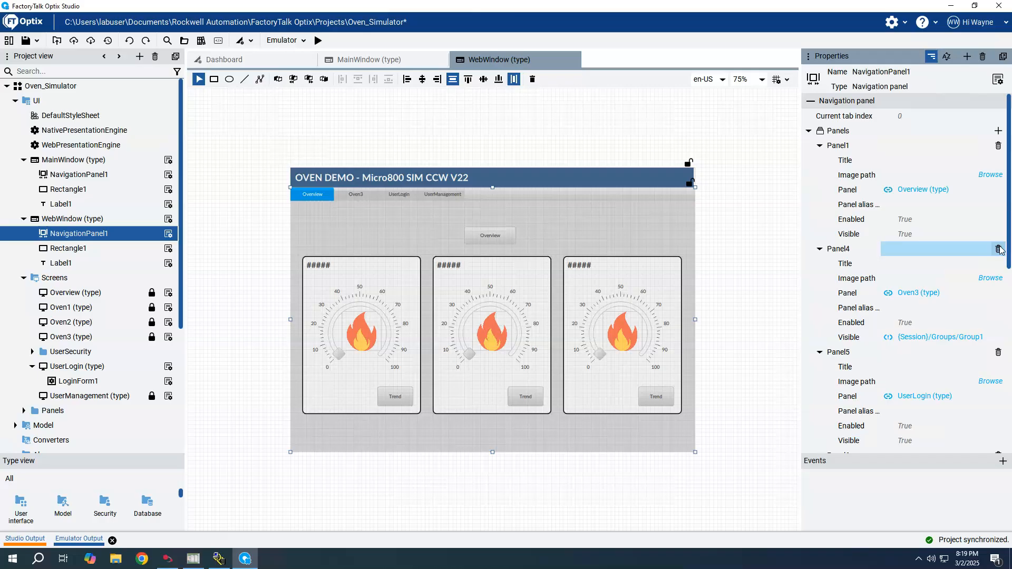
left_click(998, 249)
left_click(999, 249)
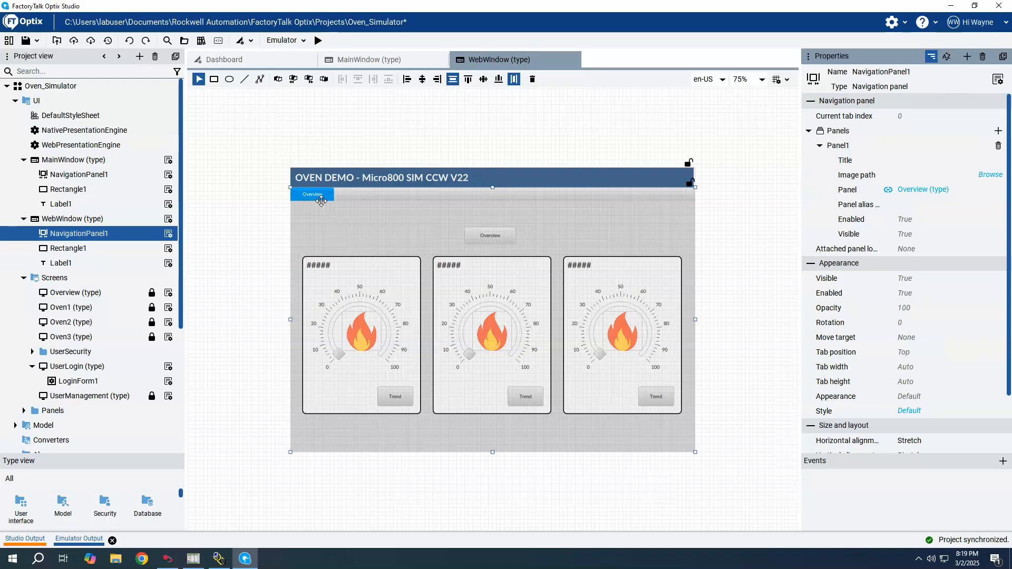
- Select WebWindow's header rectangle to inspect its #406389 fill and 1020 by 50 size
left_click(381, 202)
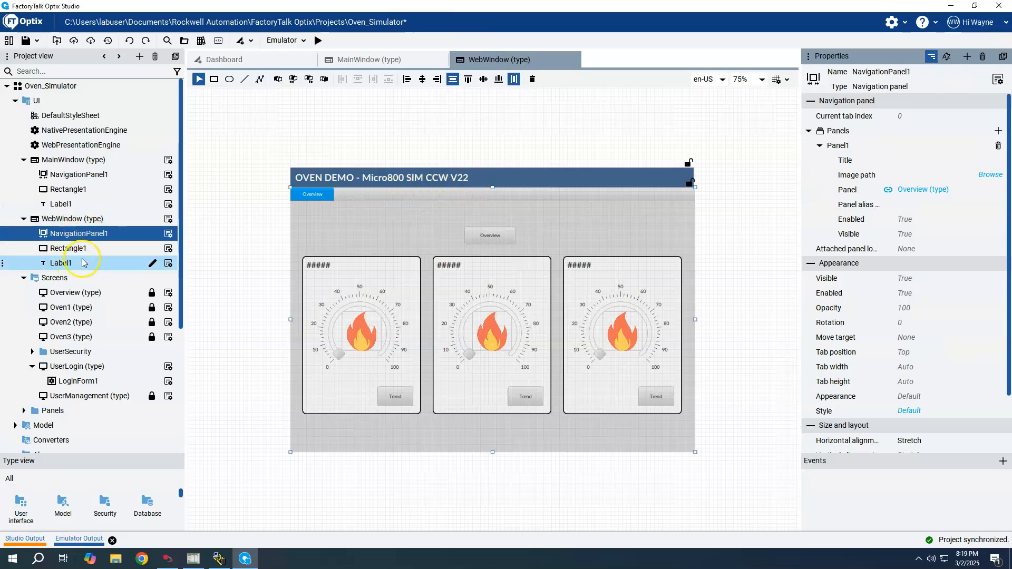
left_click(546, 181)
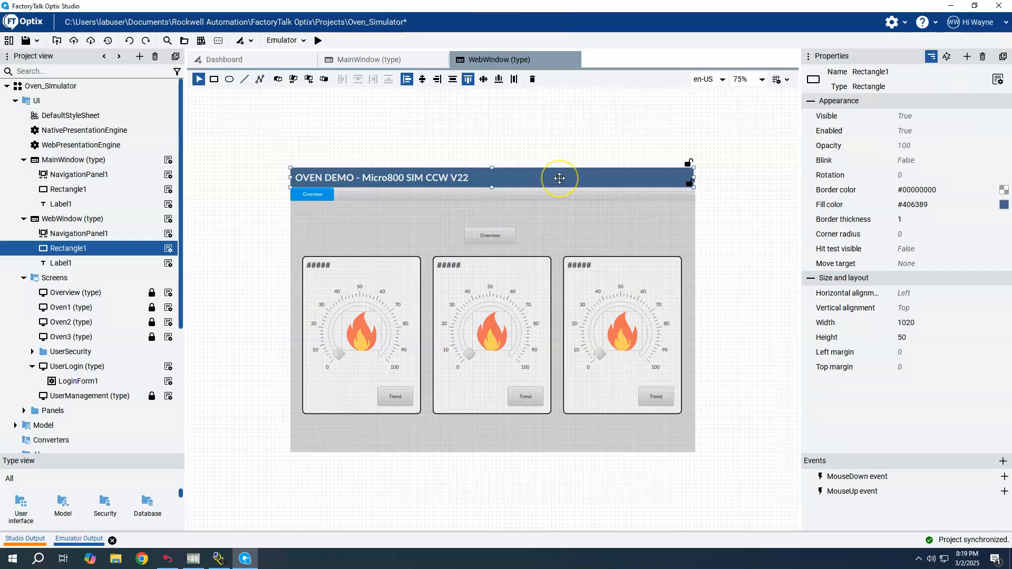
mouse_move(941, 204)
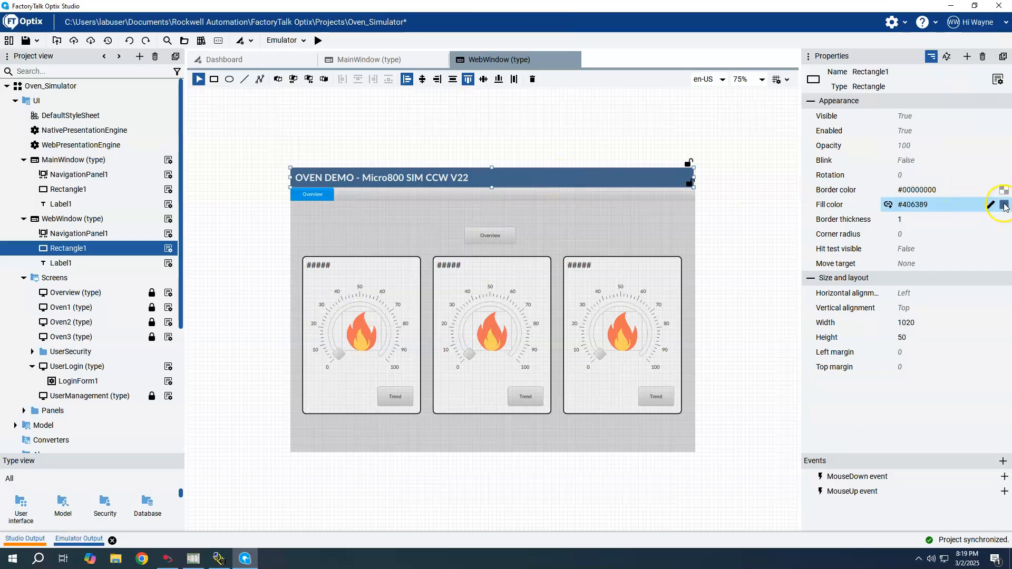
- Change the header rectangle's fill to green #03c840
left_click(1005, 205)
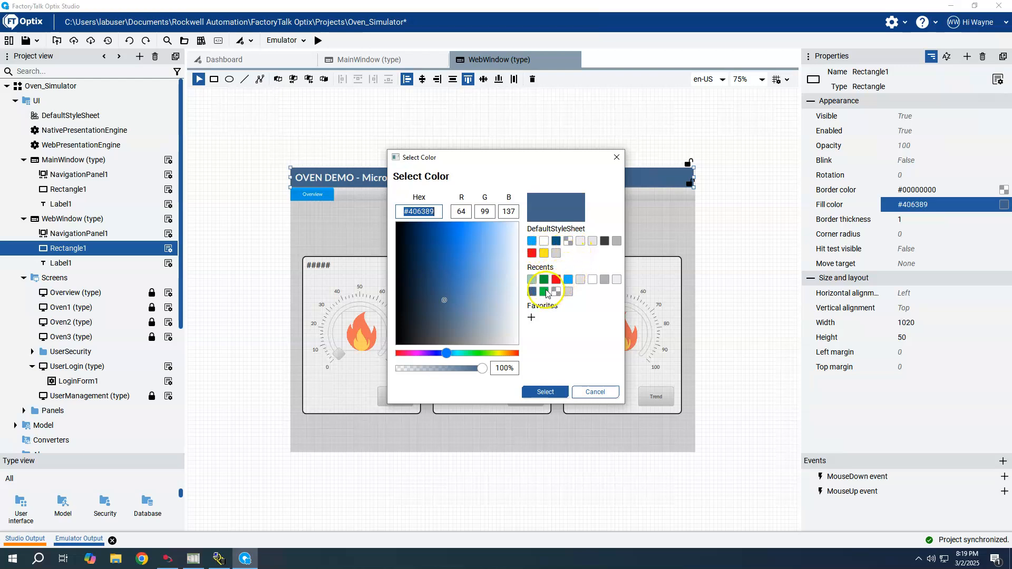
left_click(544, 292)
left_click(544, 394)
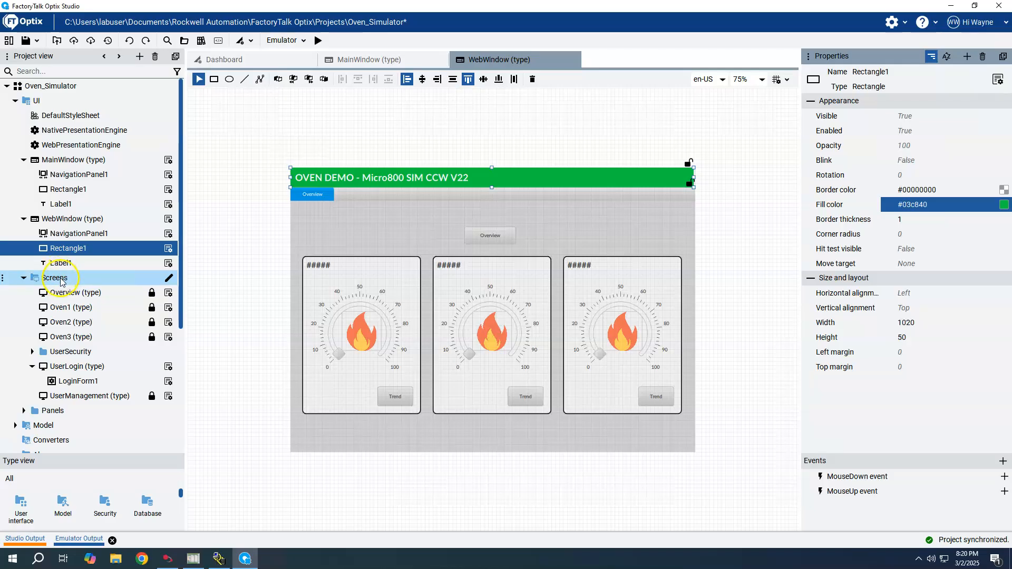
- Create a new screen under Screens, rename it WebContent and open it for editing
left_click(60, 282)
right_click(61, 282)
mouse_move(82, 286)
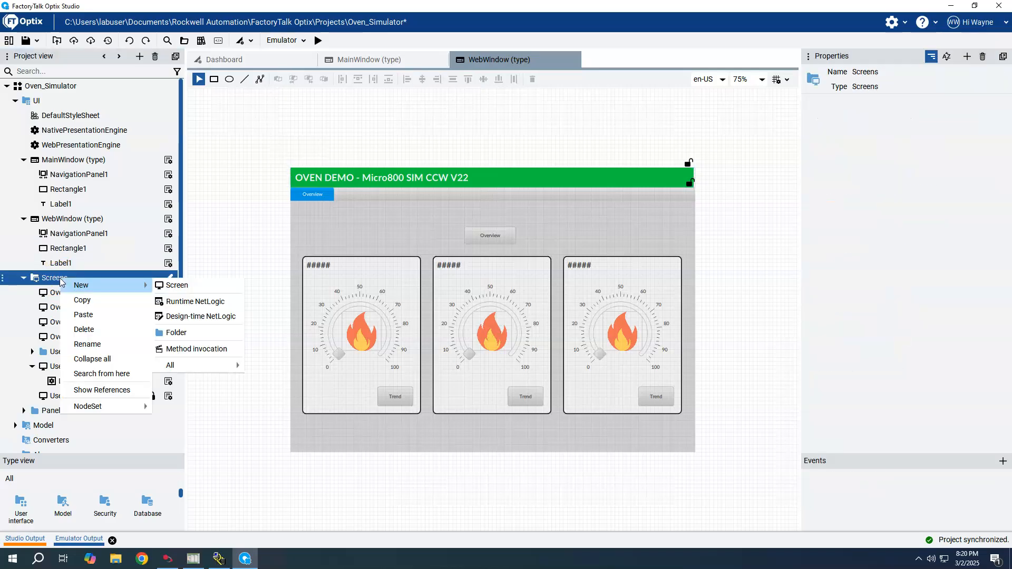
left_click(172, 286)
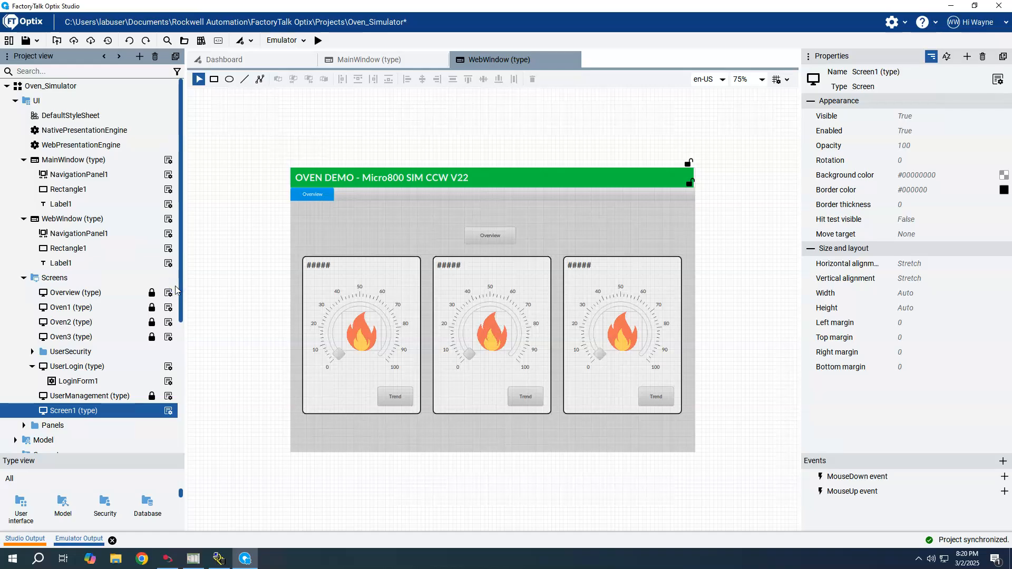
mouse_move(95, 410)
left_click(136, 412)
type("Web")
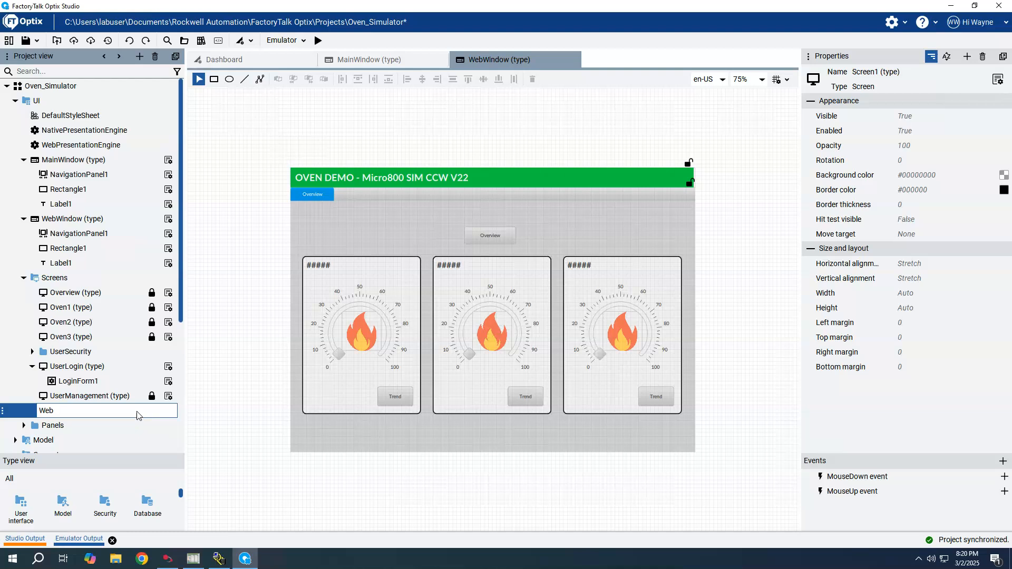
type("Conten")
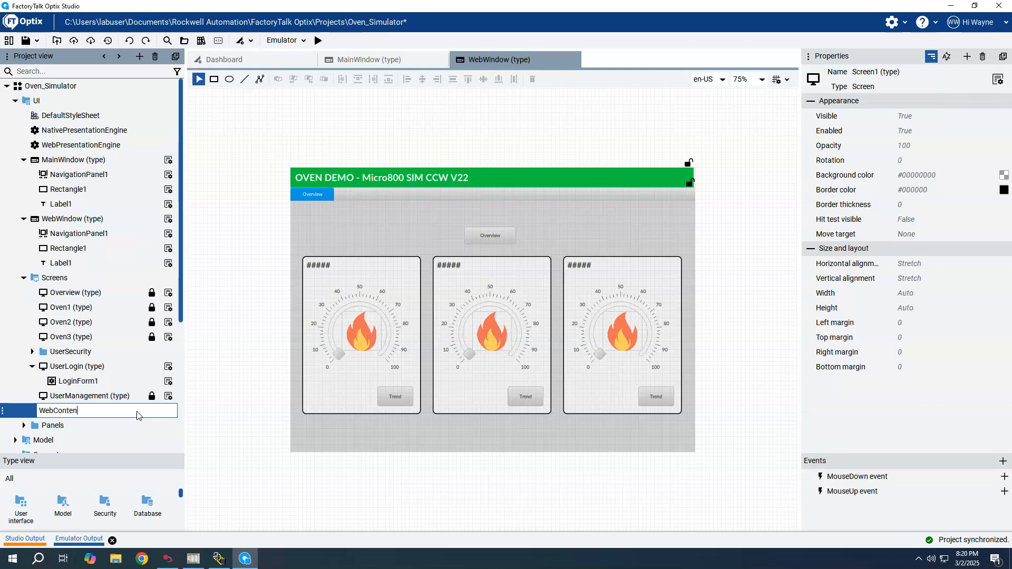
type("t")
key("Return")
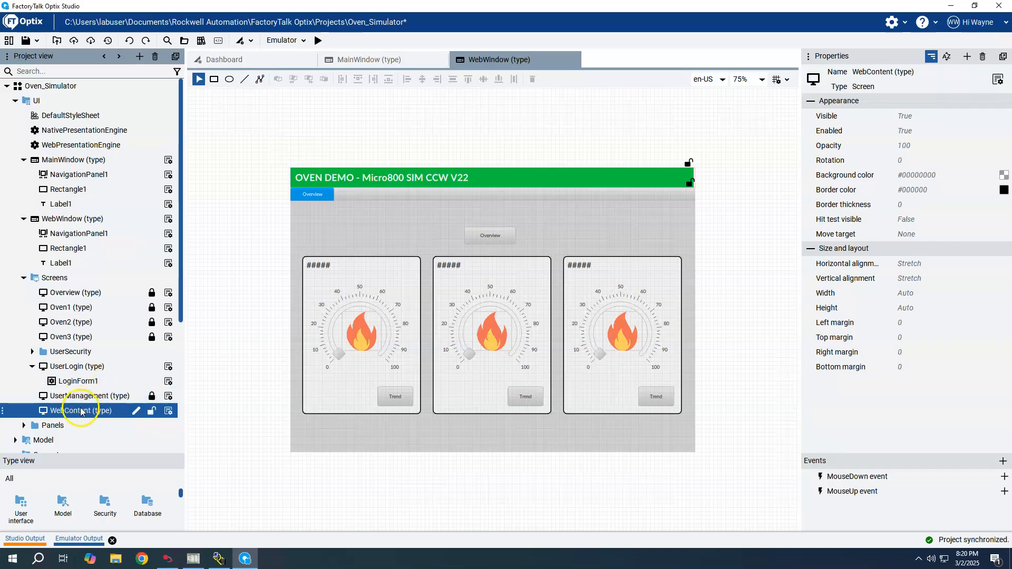
double_click(82, 413)
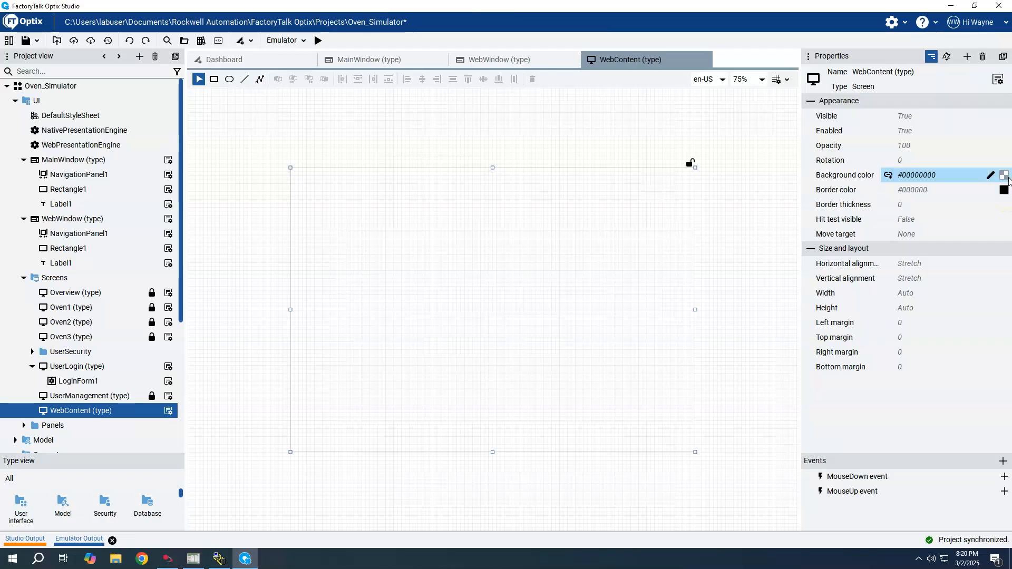
- Set the WebContent screen's background colour to light green #a1d1b0
left_click(1005, 175)
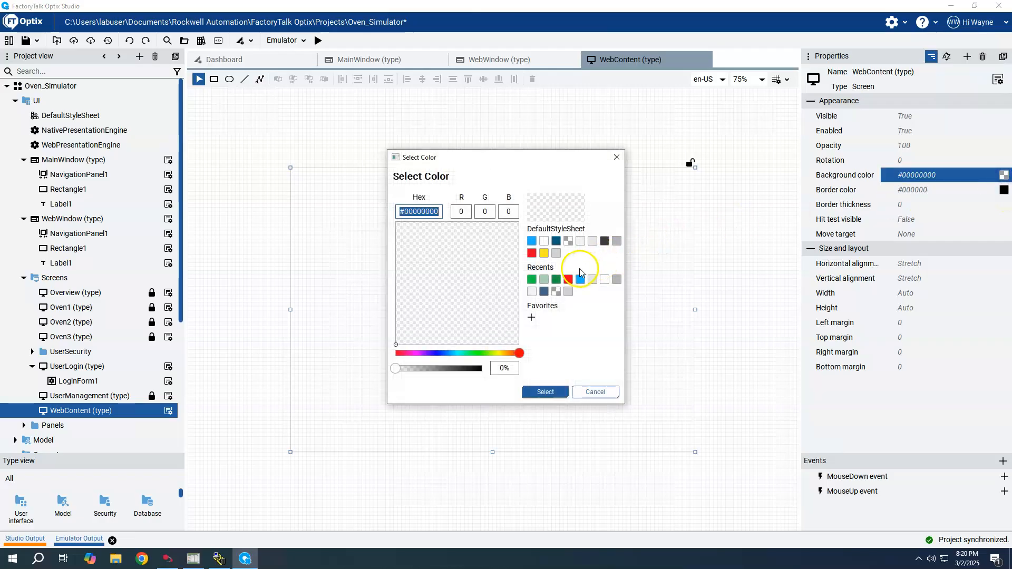
left_click(543, 280)
left_click(545, 391)
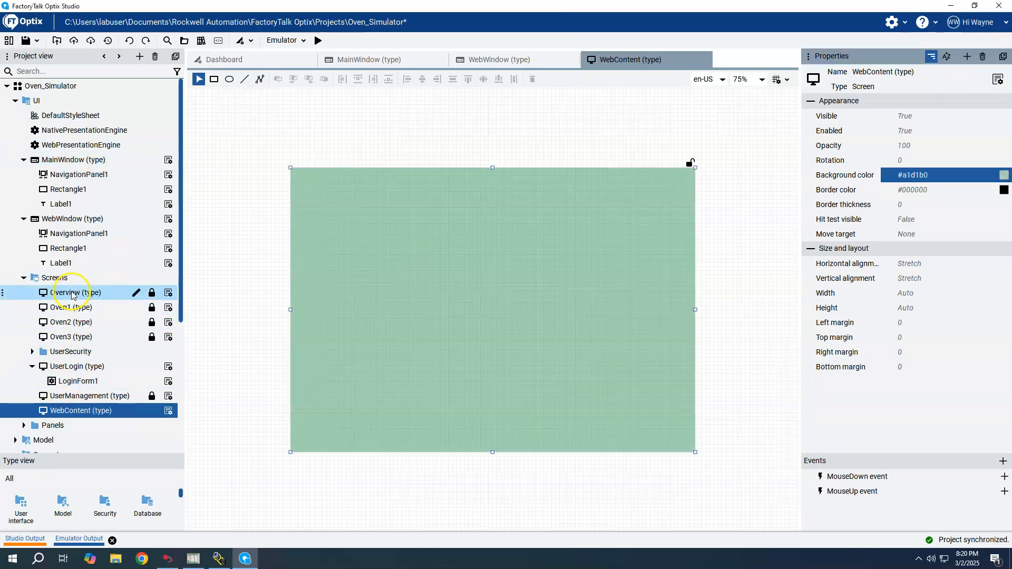
- Add a label near WebContent's centre with the text 'Web Summary'
right_click(70, 405)
mouse_move(90, 375)
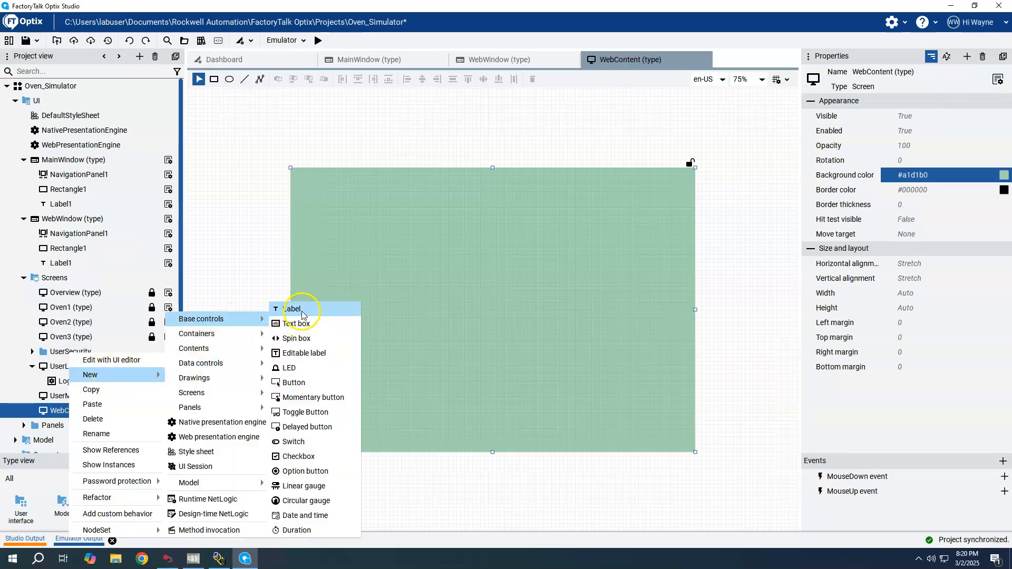
left_click(302, 312)
left_click_drag(298, 170, 489, 289)
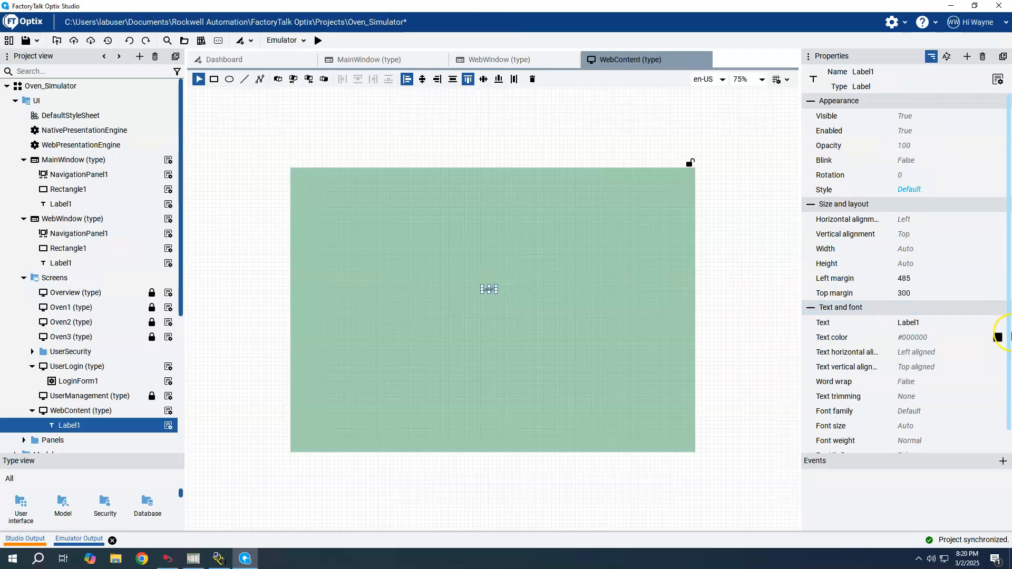
left_click(999, 323)
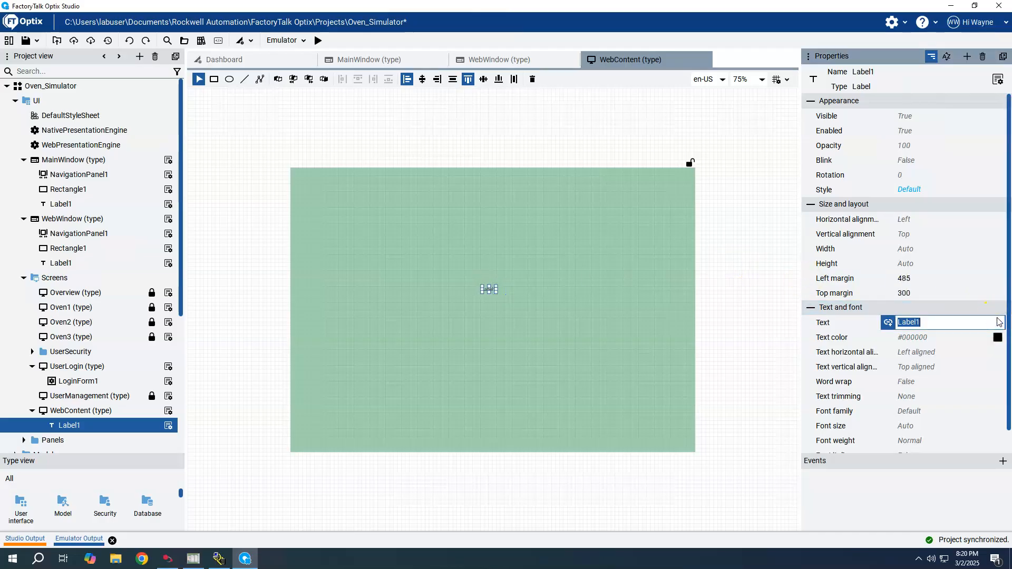
type("Web Summary")
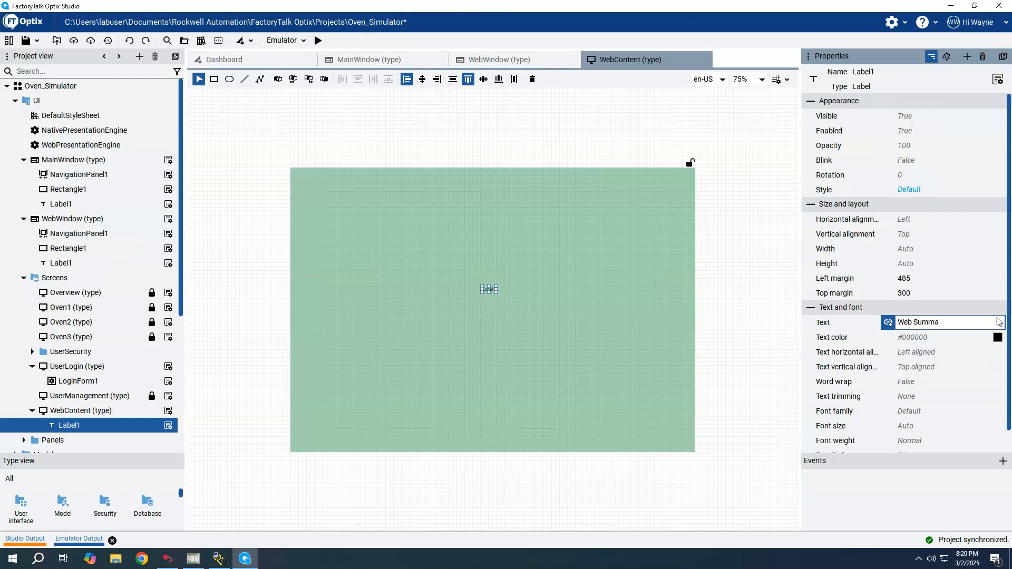
key("Return")
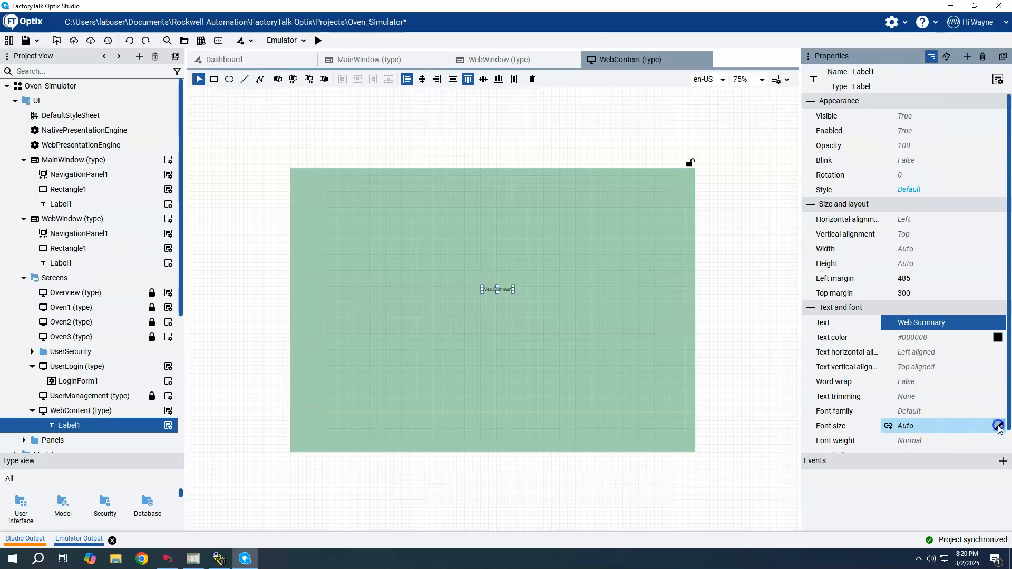
- Set the Web Summary label's font size to 80 and nudge it toward the centre
left_click(998, 428)
key("Return")
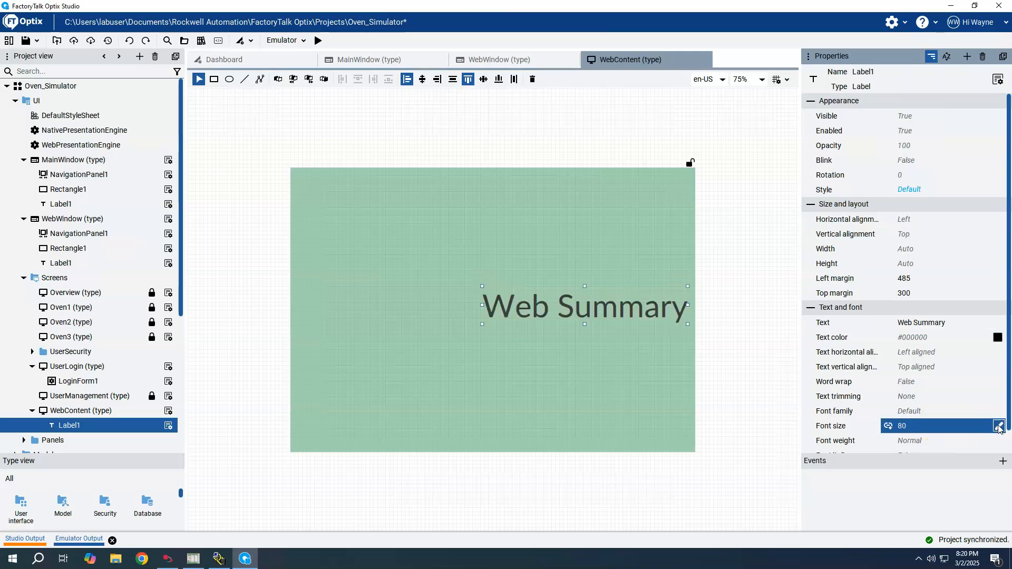
left_click(510, 299)
left_click_drag(510, 299, 521, 296)
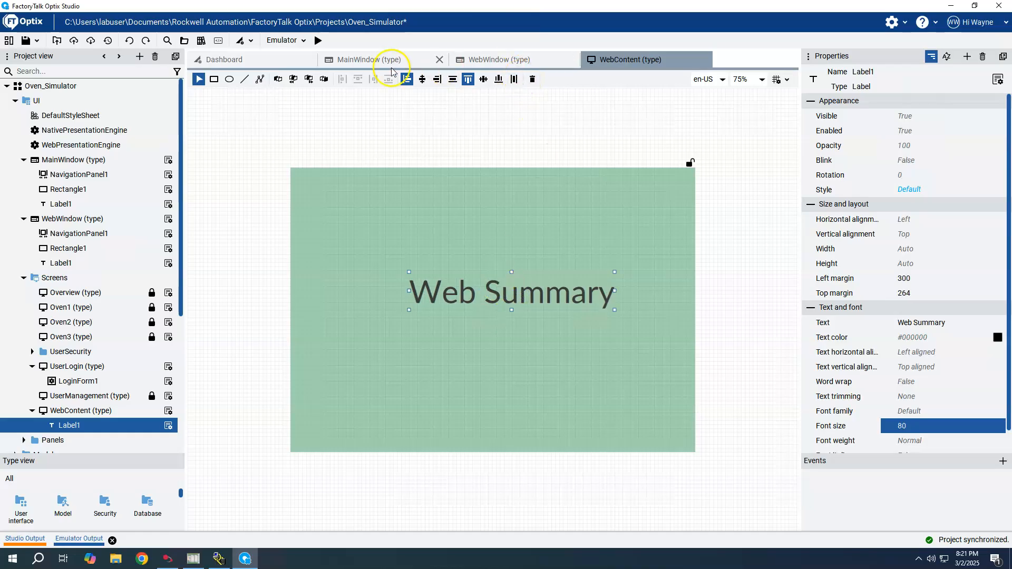
- Drag WebContent onto WebWindow's navigation panel beside Overview, then compare against MainWindow
left_click(522, 65)
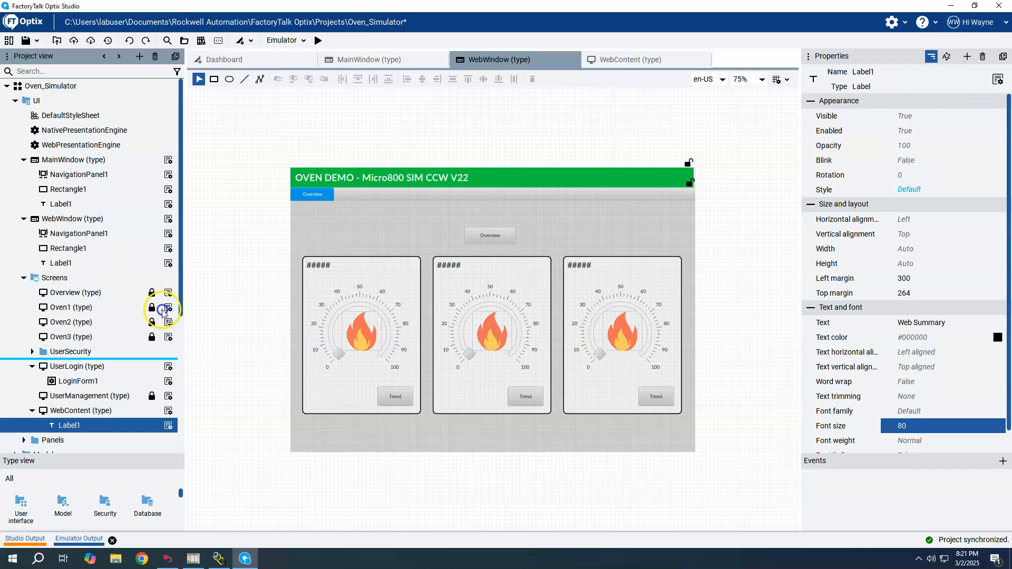
left_click_drag(345, 197, 346, 194)
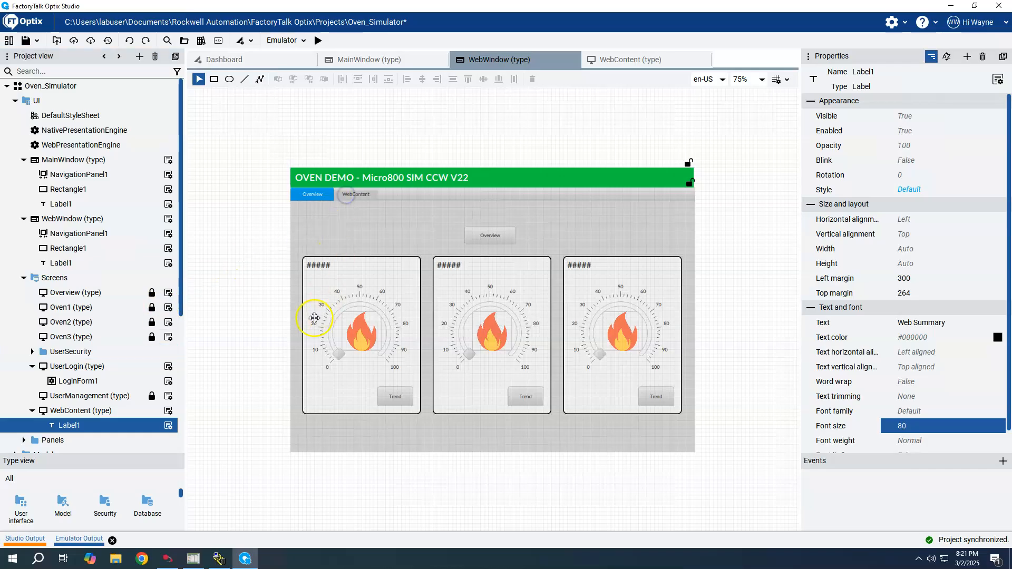
left_click(381, 60)
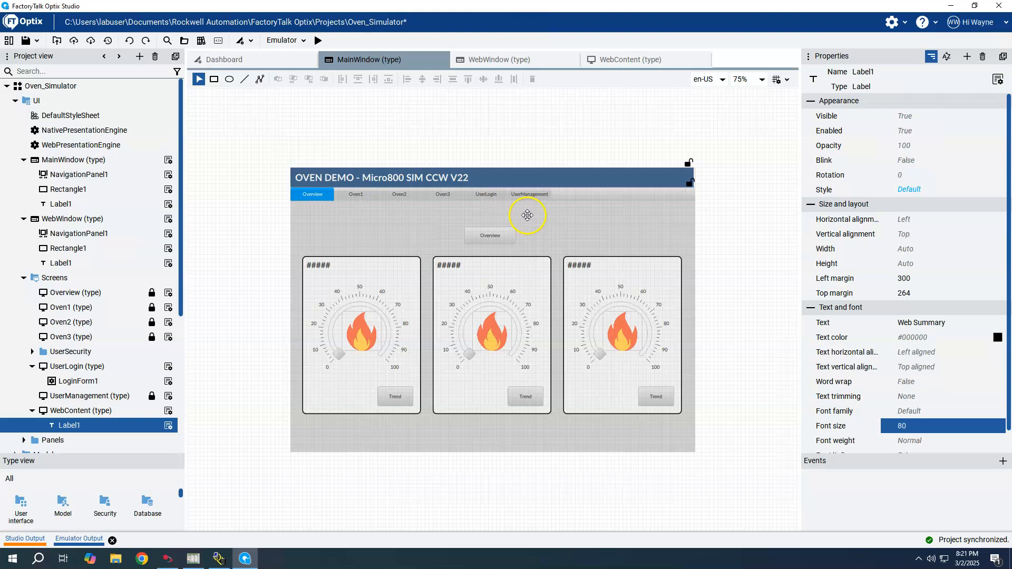
left_click(486, 59)
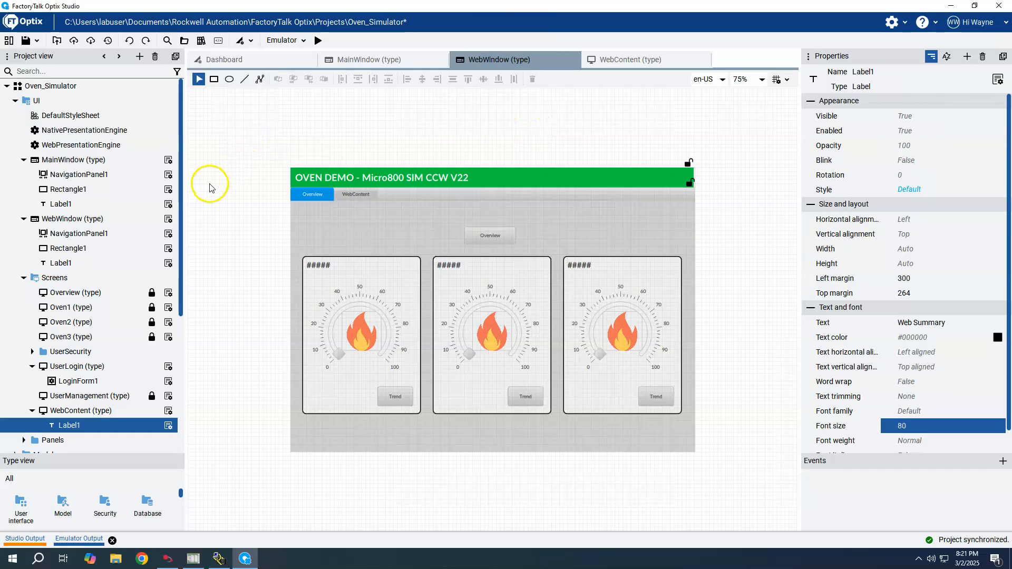
mouse_move(81, 145)
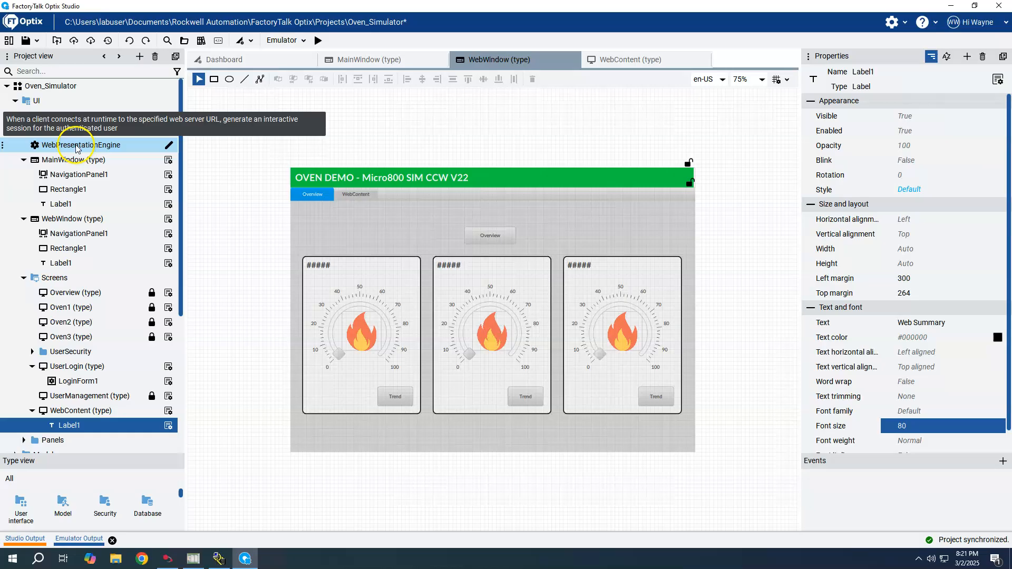
- Set the WebPresentationEngine's Start window to WebWindow and confirm the choice
left_click(76, 148)
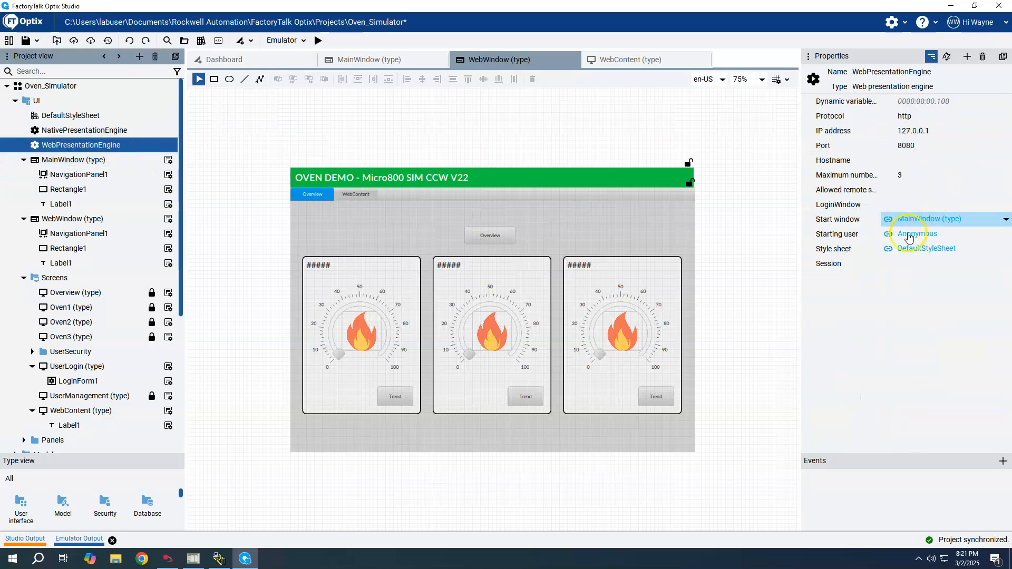
left_click(1005, 221)
left_click(934, 251)
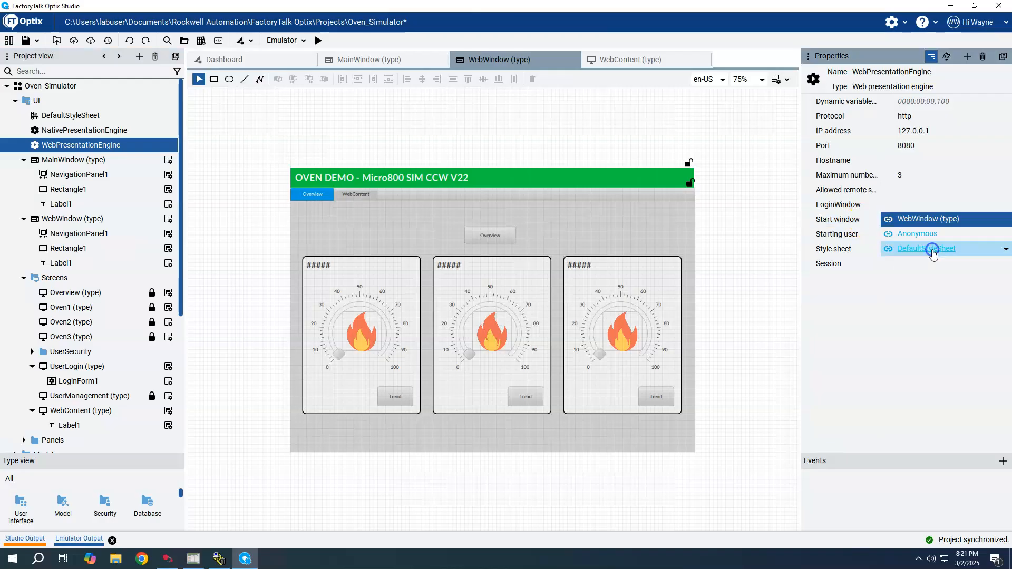
left_click(1006, 221)
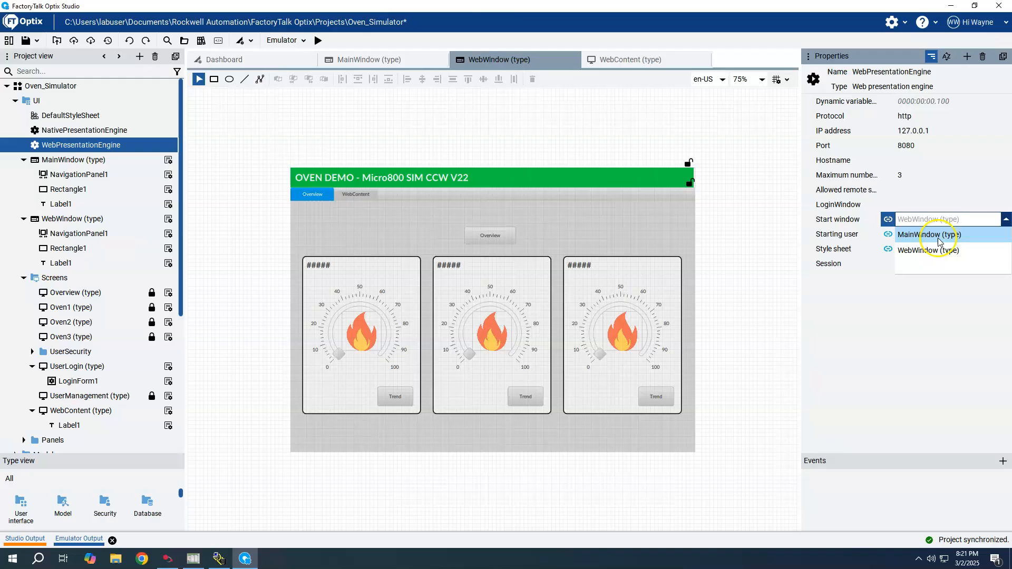
left_click(925, 251)
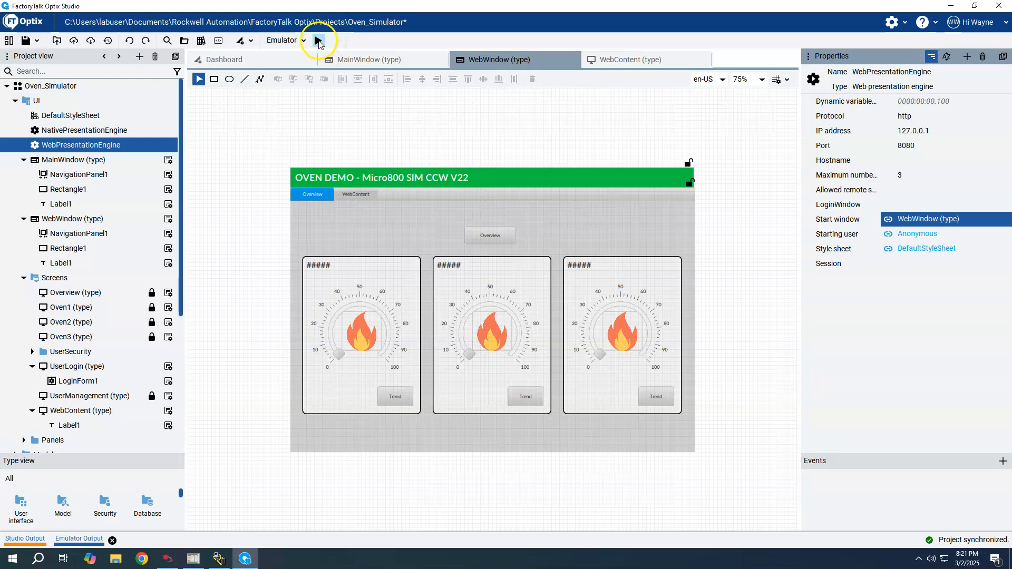
- Run the project on the emulator and load localhost:8080 in a new Chrome window
left_click(319, 41)
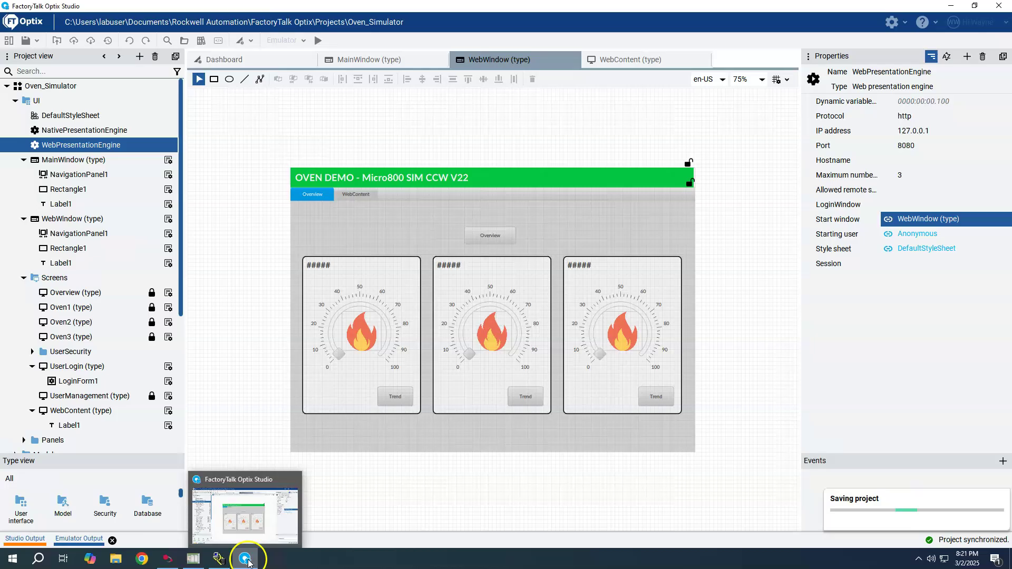
left_click(141, 563)
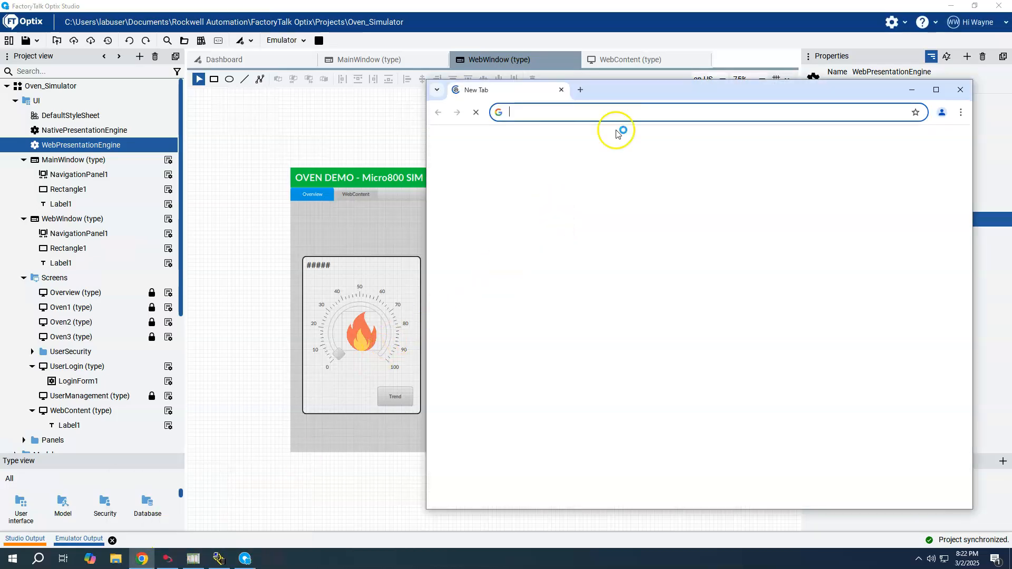
left_click_drag(682, 90, 702, 91)
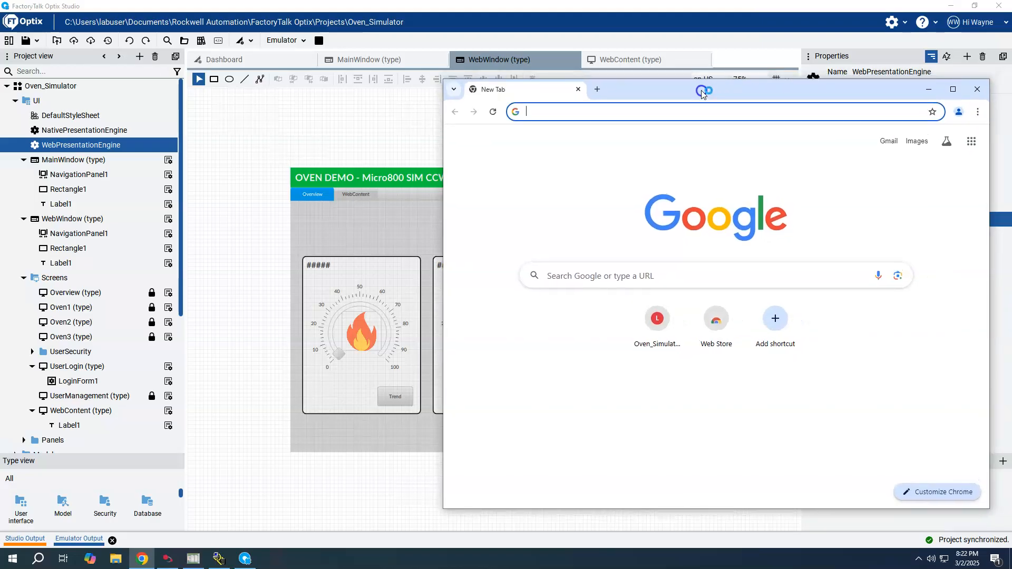
left_click(555, 118)
type("lo")
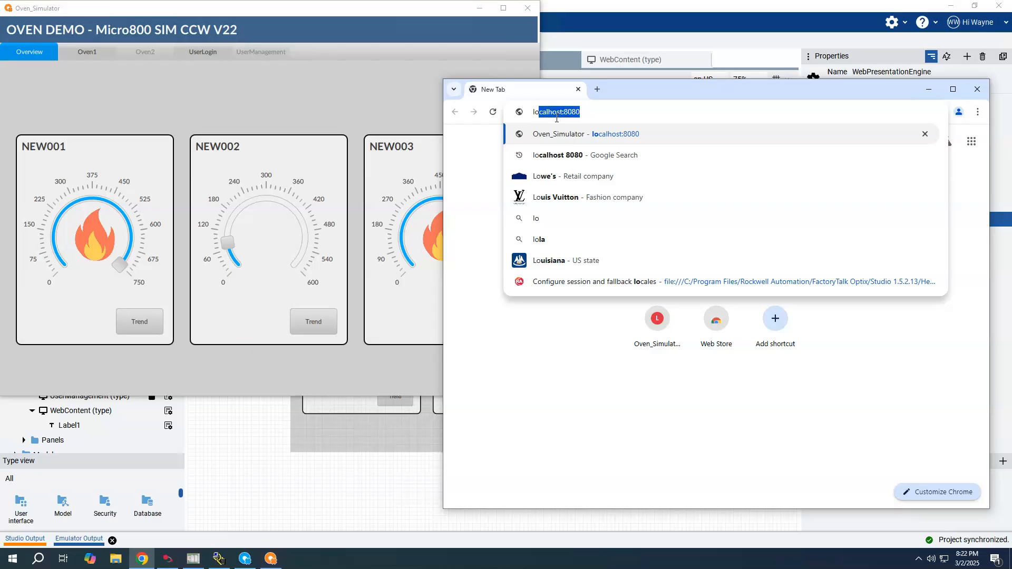
type("cl")
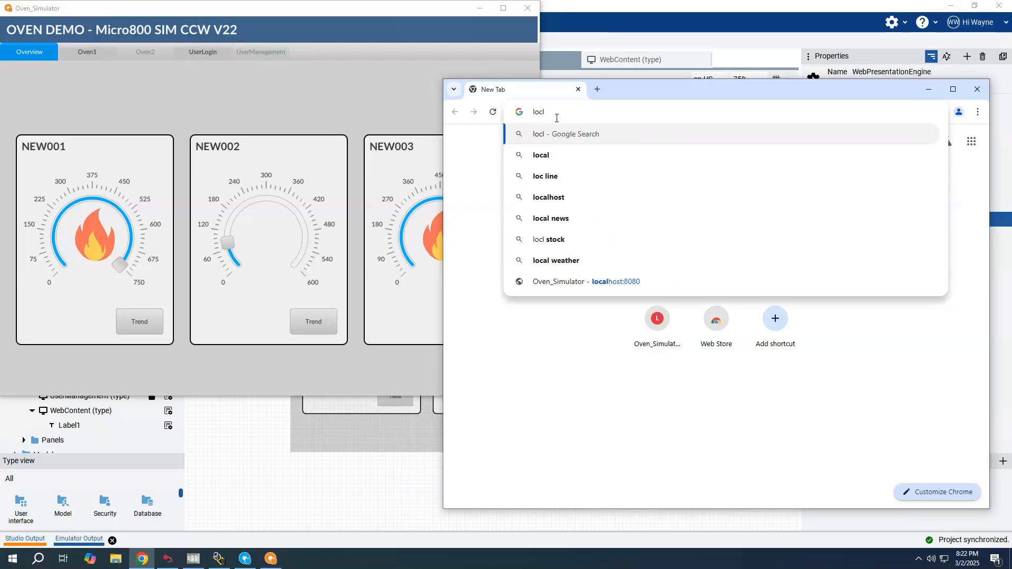
type("al")
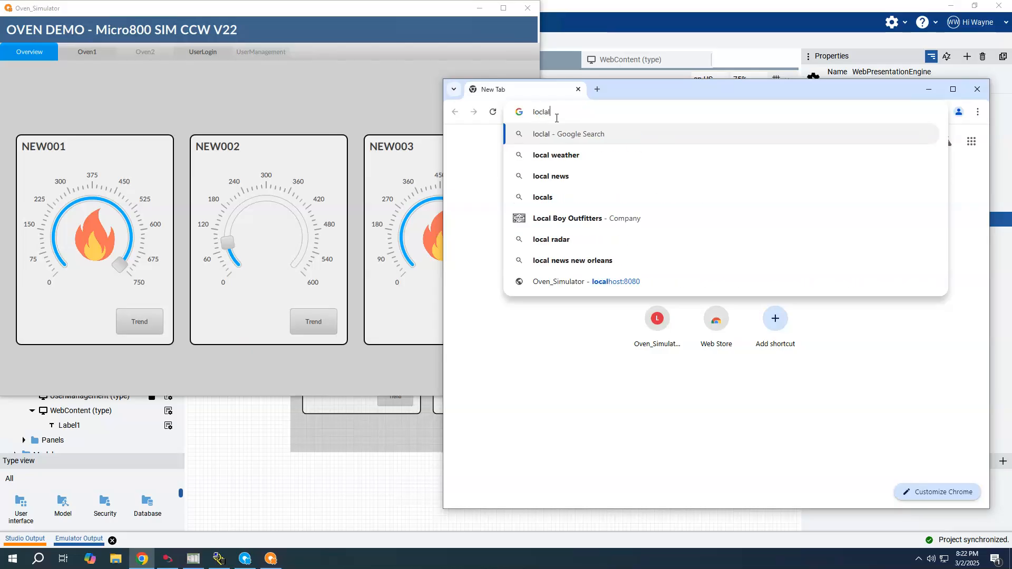
key("BackSpace")
key("BackSpace")
key("BackSpace")
type("al")
key("Return")
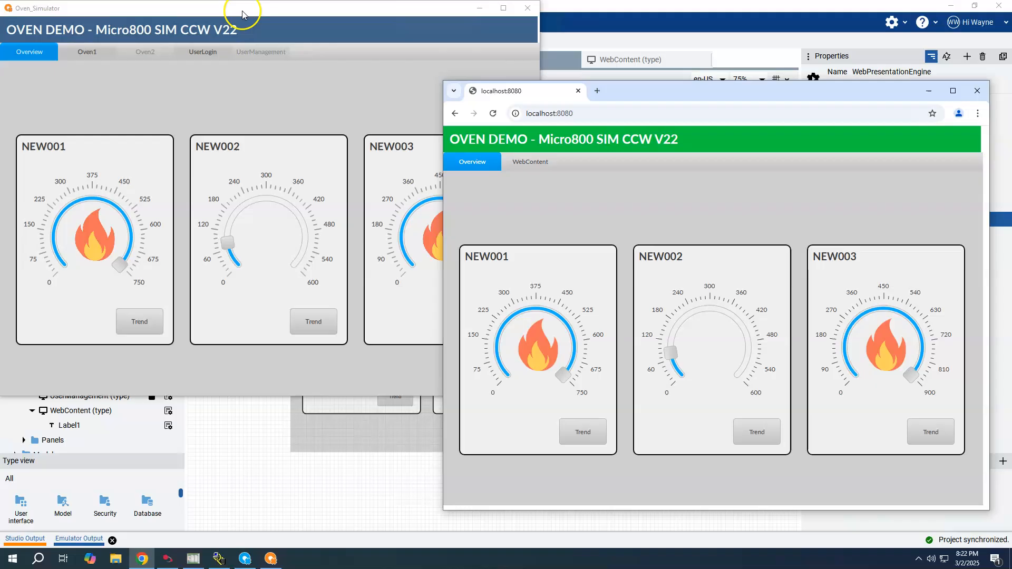
- Arrange the emulator and browser windows side by side with Chrome in front
mouse_move(244, 9)
left_mouse_down()
mouse_move(262, 23)
mouse_move(254, 34)
left_mouse_up()
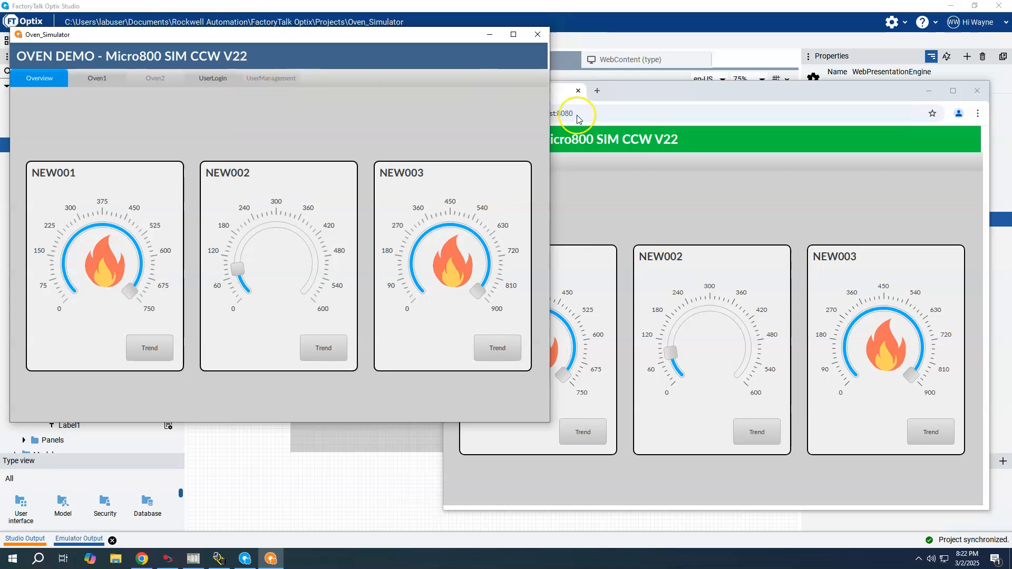
left_click(677, 96)
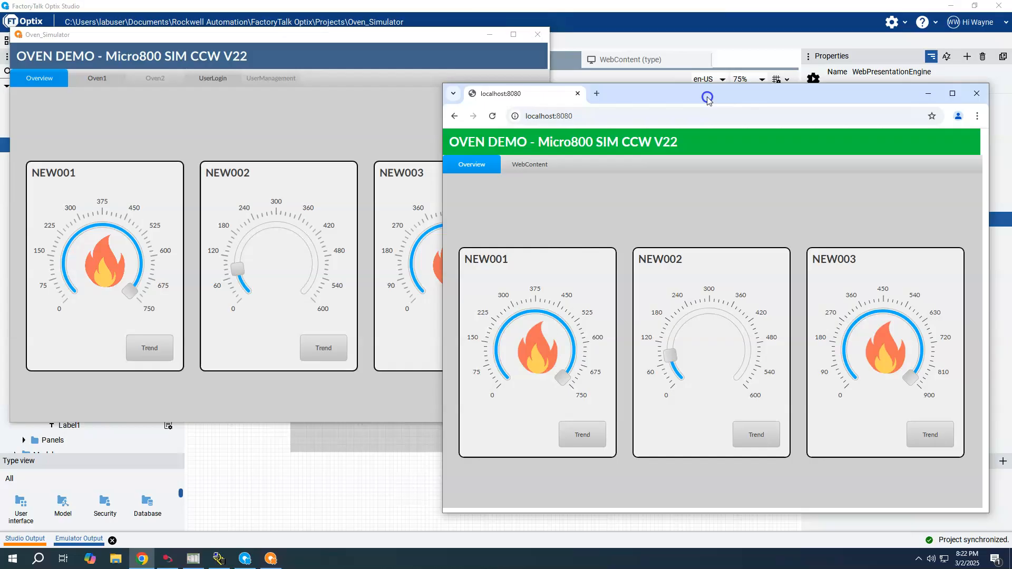
left_click_drag(702, 94, 695, 91)
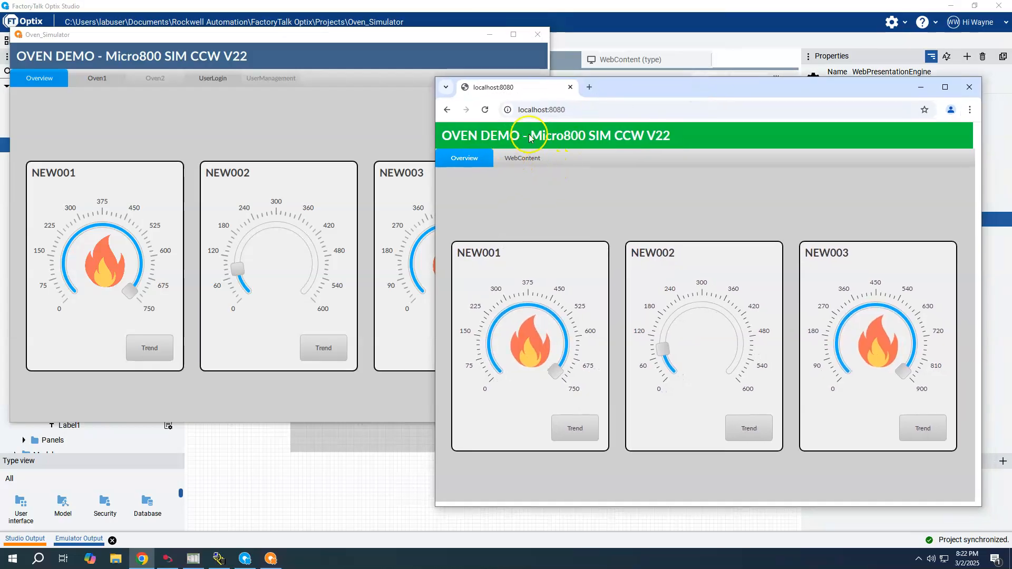
- Switch between the Overview gauges and WebContent Web Summary pages, ending on WebContent
left_click(535, 159)
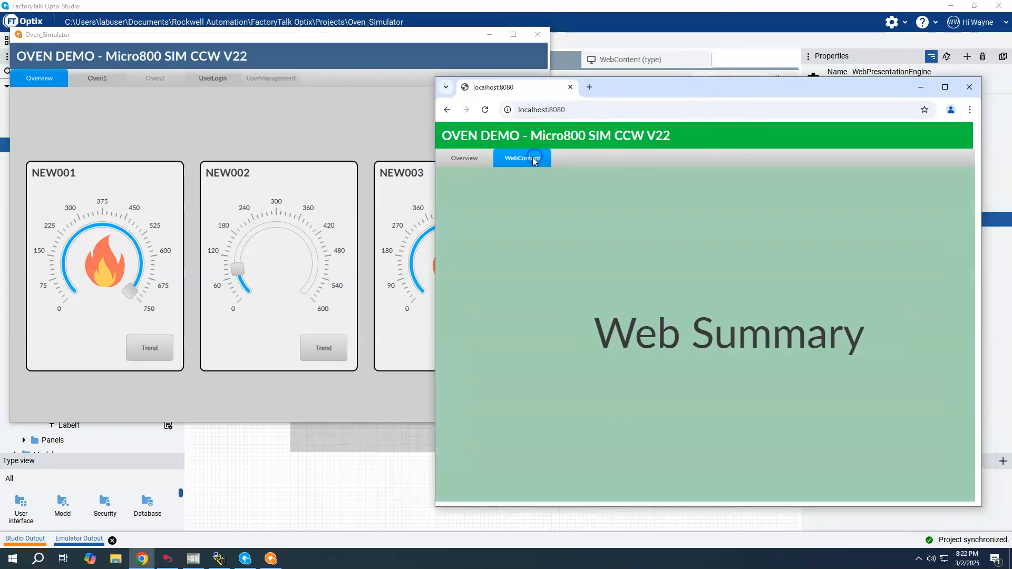
left_click(469, 160)
left_click(523, 161)
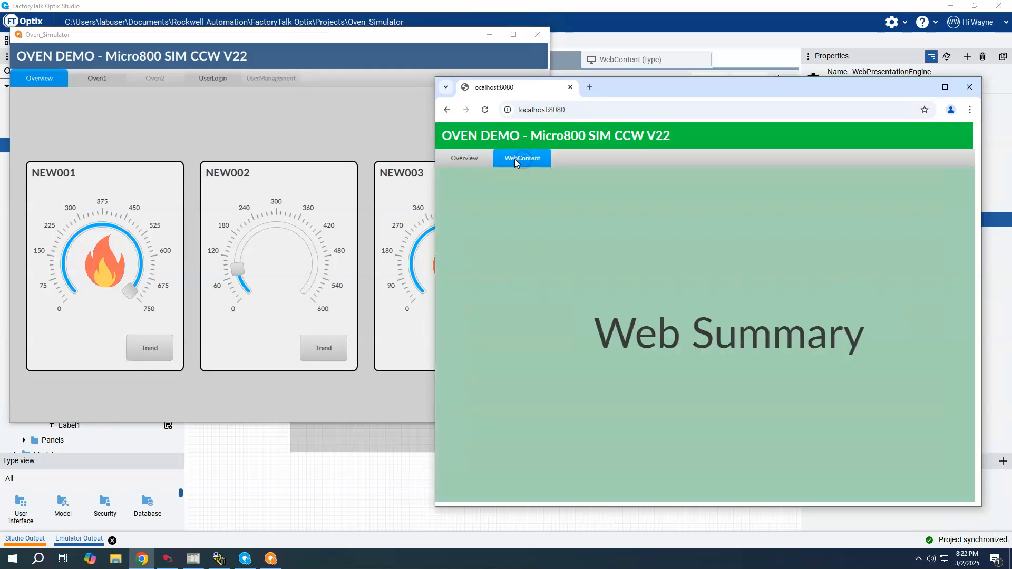
left_click(465, 158)
left_click(522, 158)
left_click(467, 159)
left_click(527, 160)
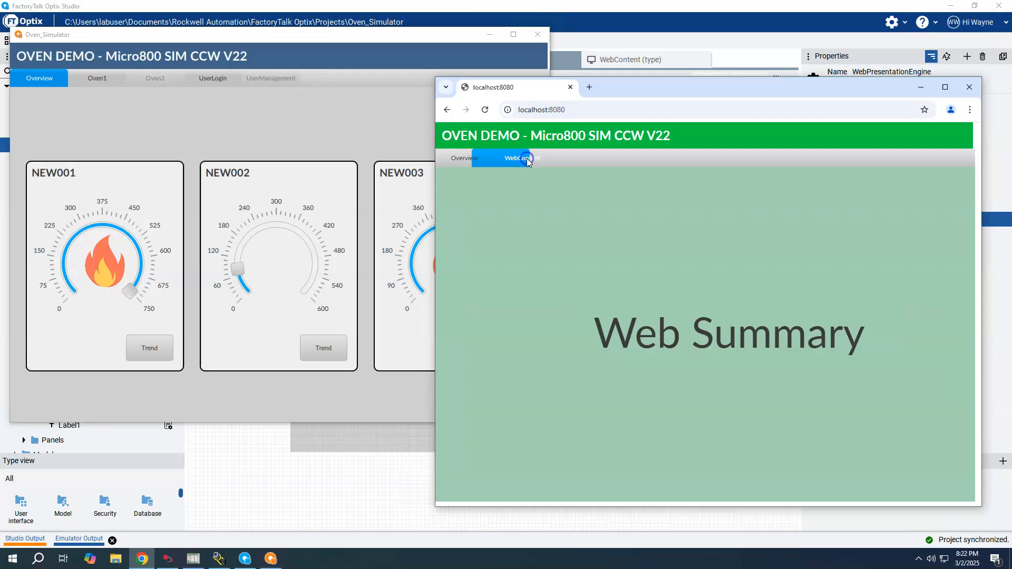
left_click(474, 160)
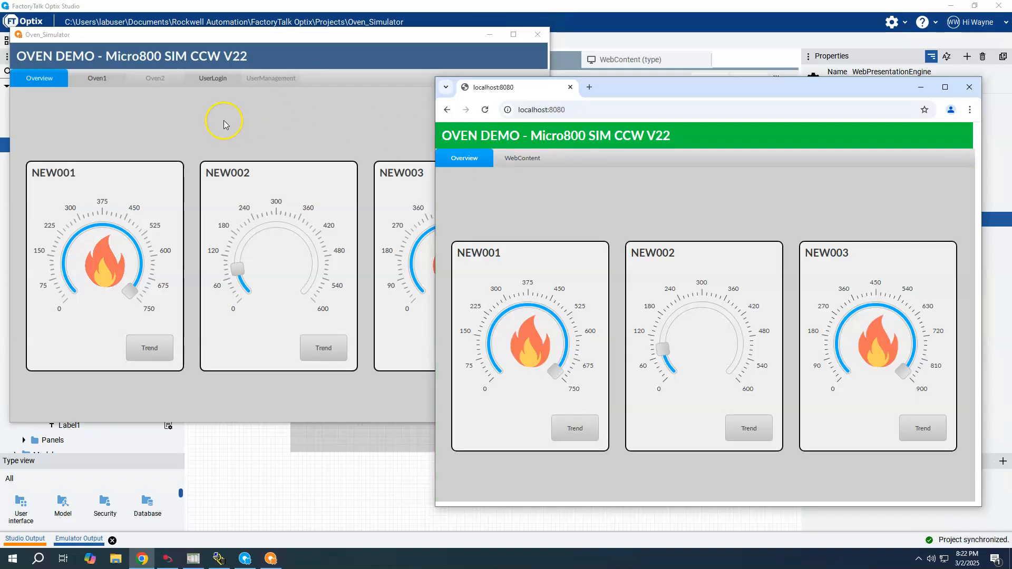
left_click(525, 158)
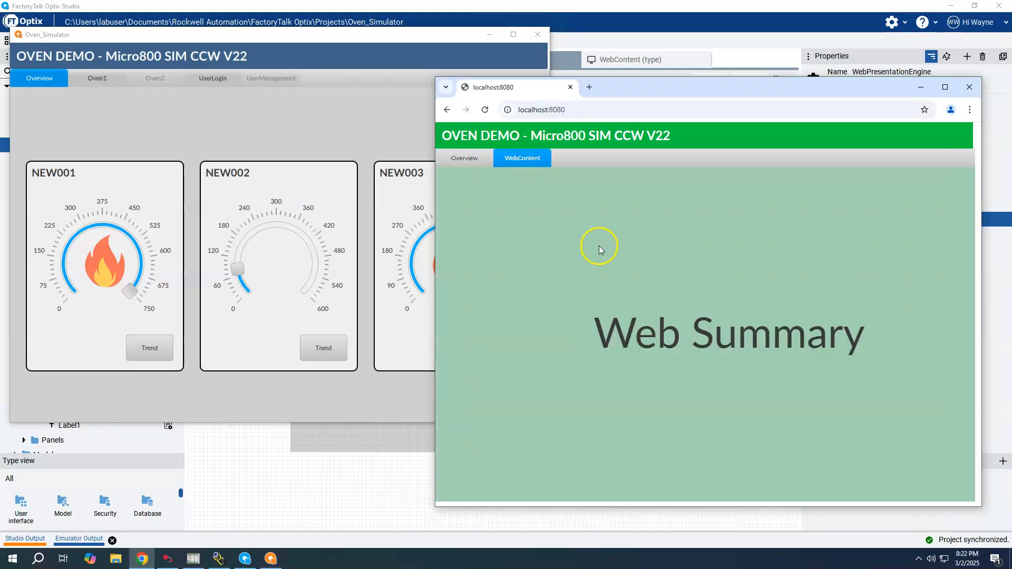